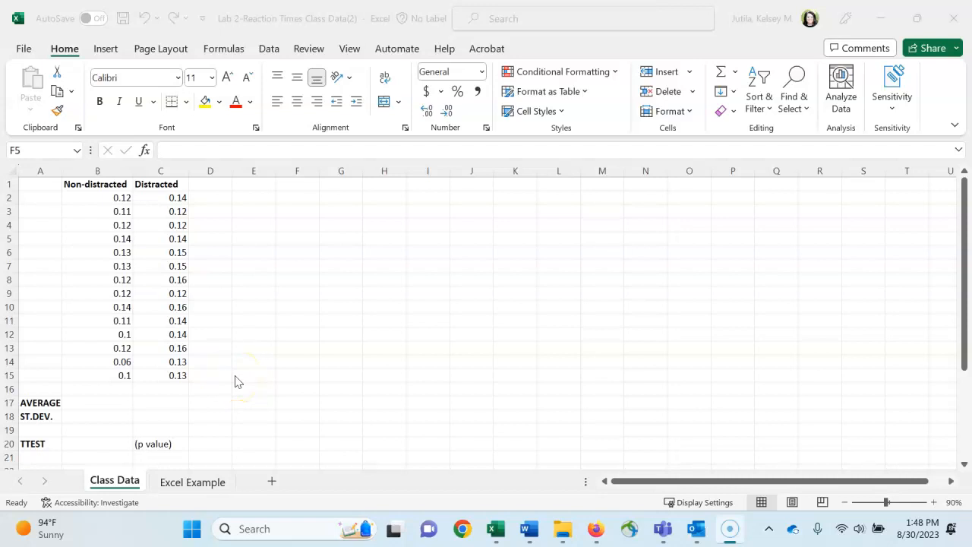
Step: Calculate the average of the non-distracted reaction times B2:B15 in cell B17 with the AVERAGE function
click(352, 251)
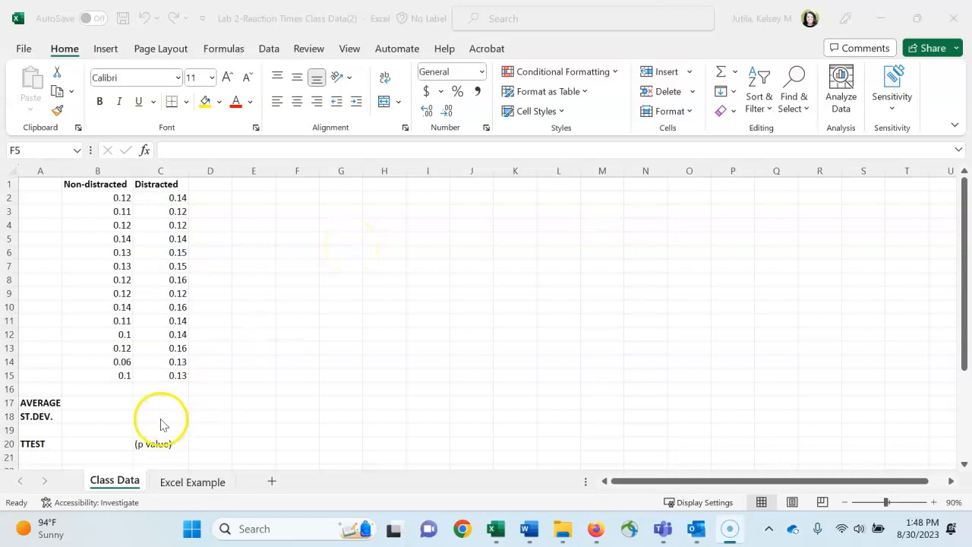
click(117, 401)
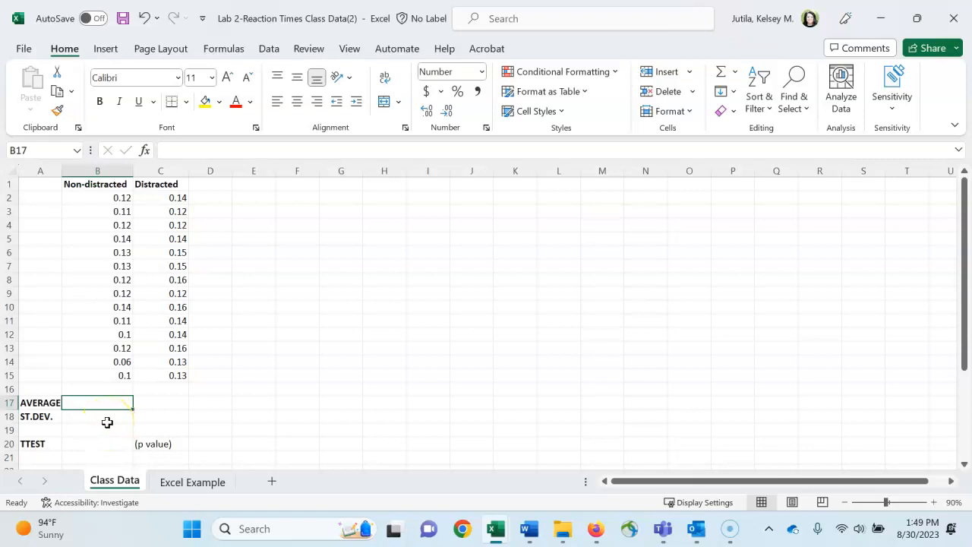
text(=av)
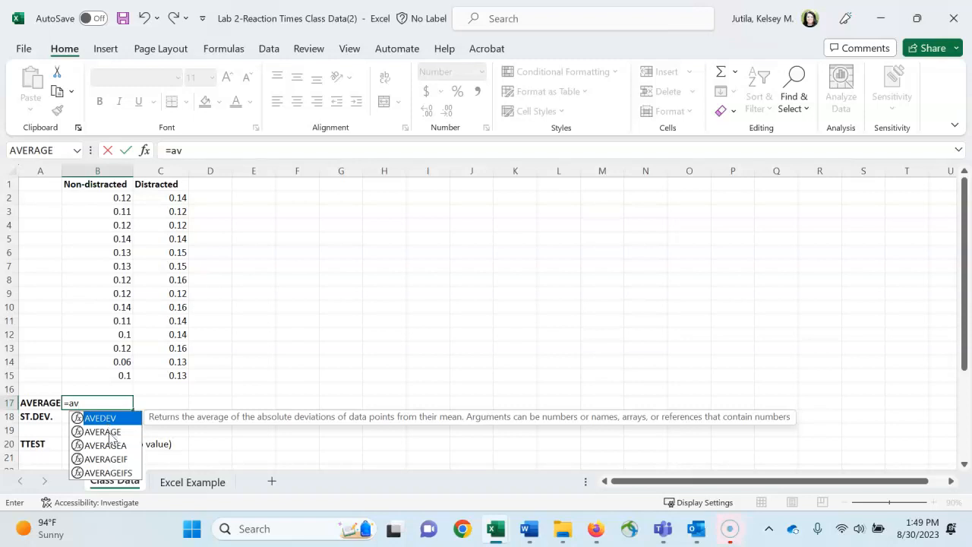
double_click(107, 432)
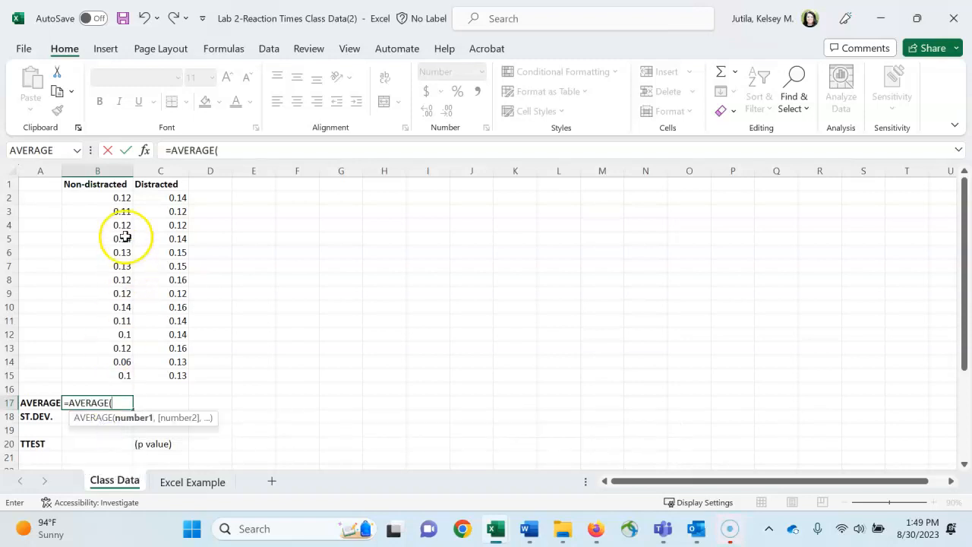
click(120, 198)
click(120, 199)
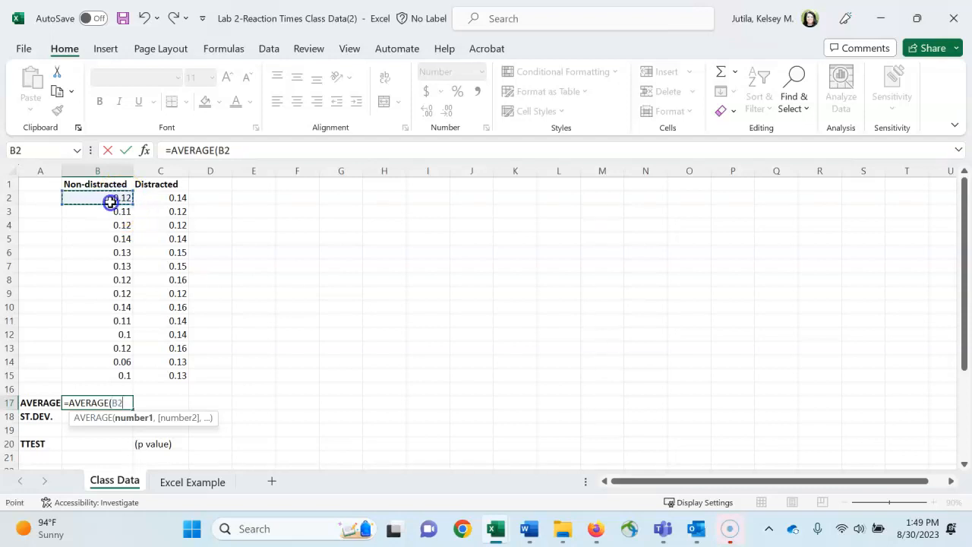
drag(111, 202, 101, 373)
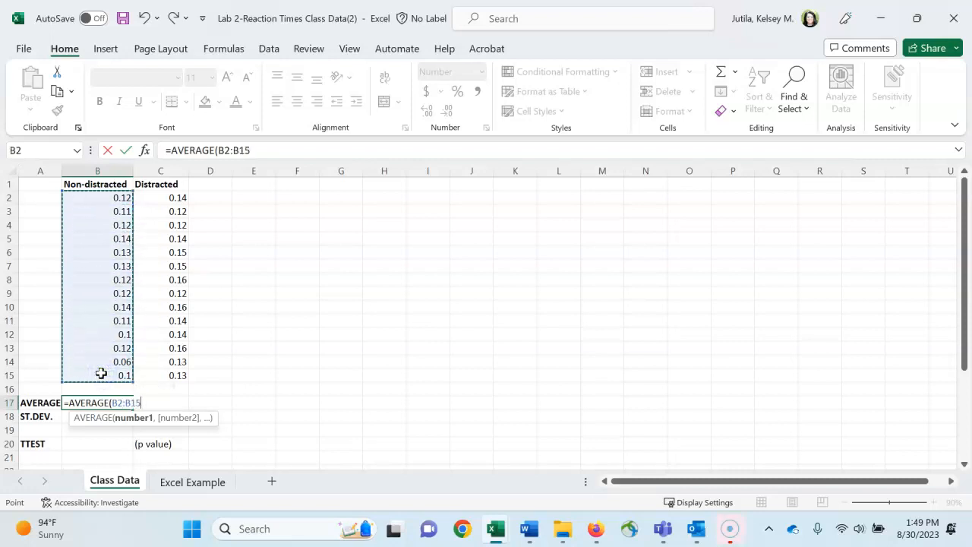
key(Return)
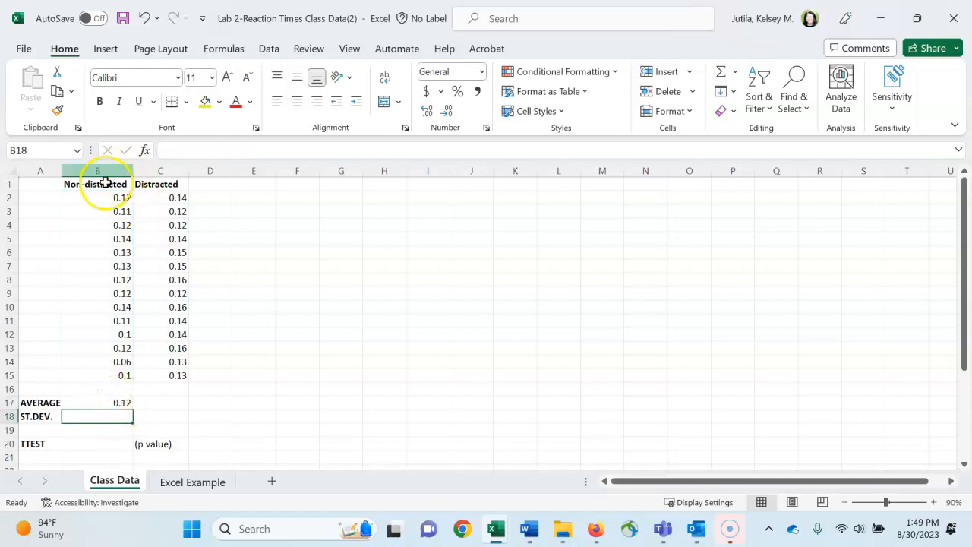
Step: Format the average in B17 as a number with two decimal places and fill its formula across to C17
click(106, 402)
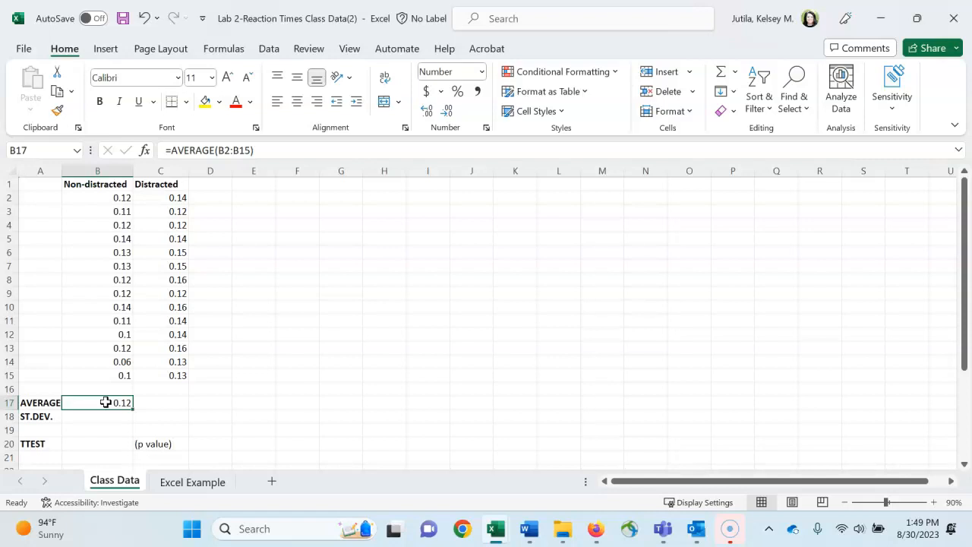
right_click(105, 401)
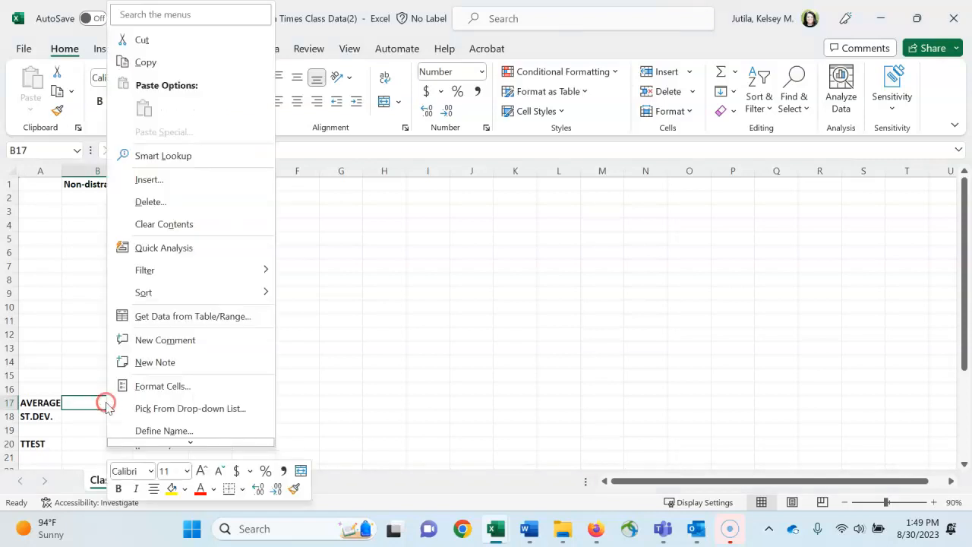
click(159, 386)
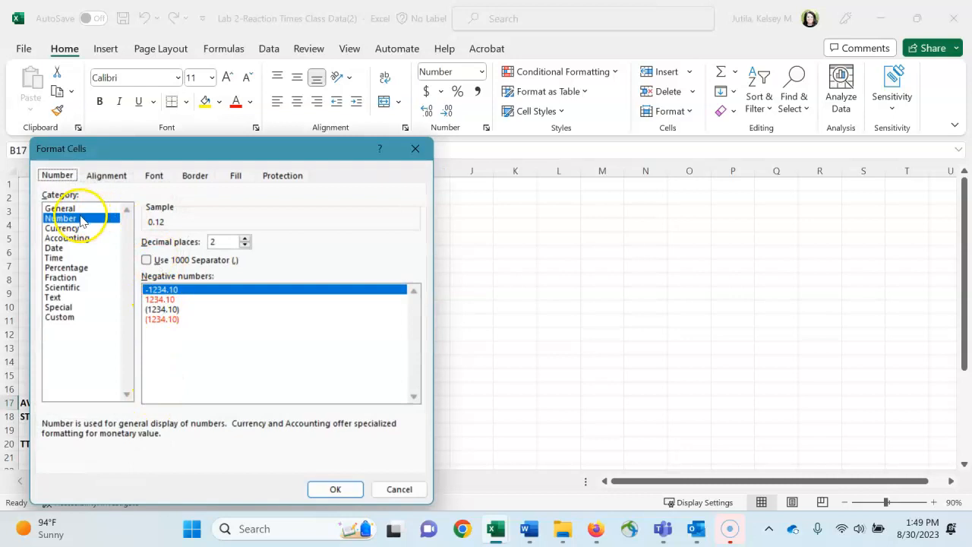
double_click(215, 243)
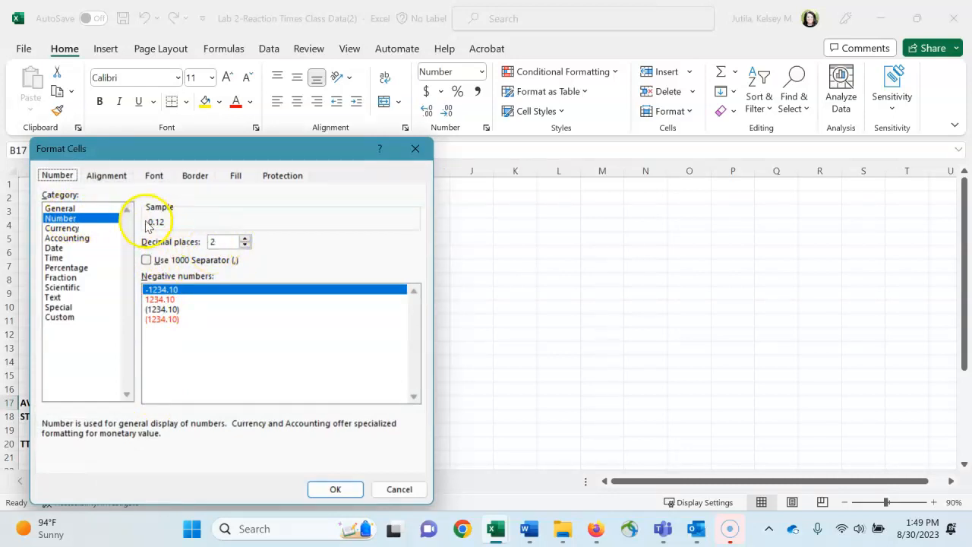
click(335, 489)
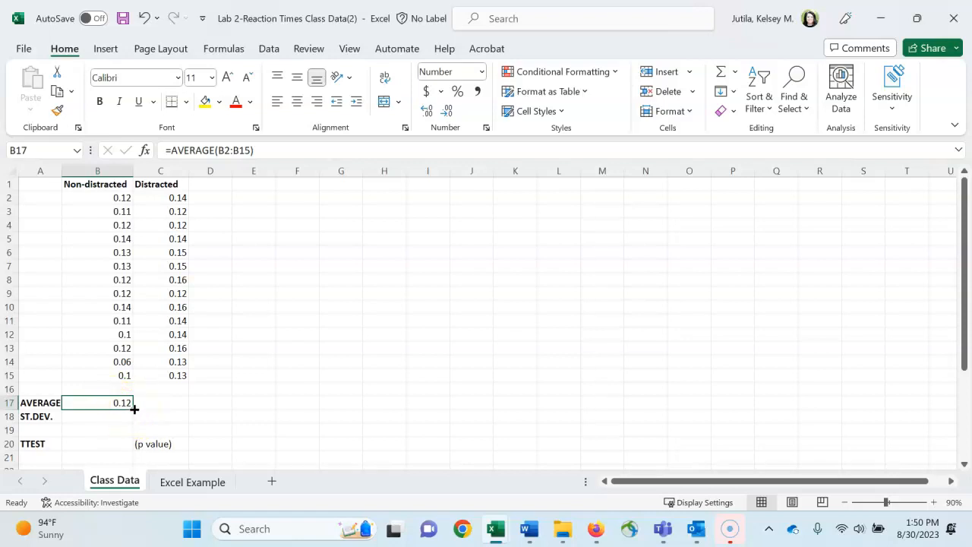
drag(134, 409, 174, 406)
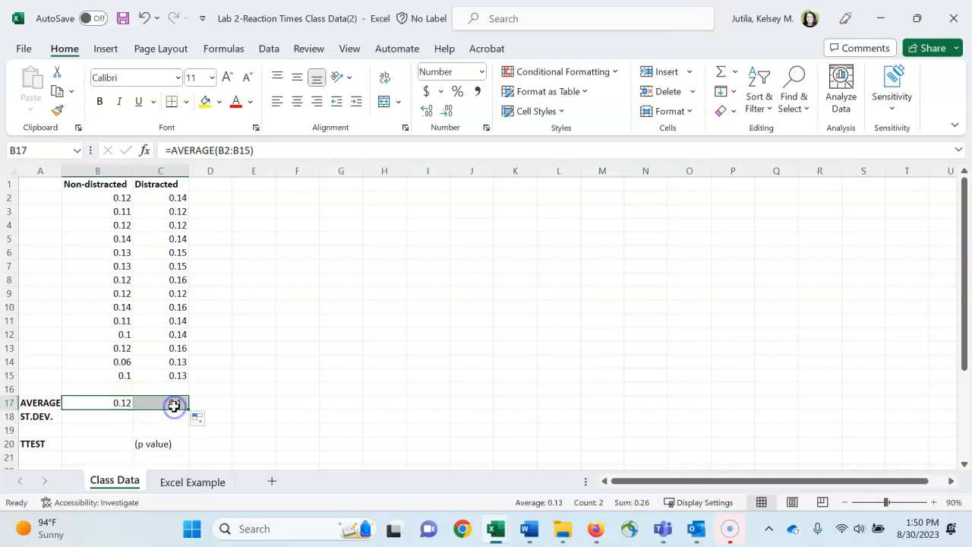
click(250, 401)
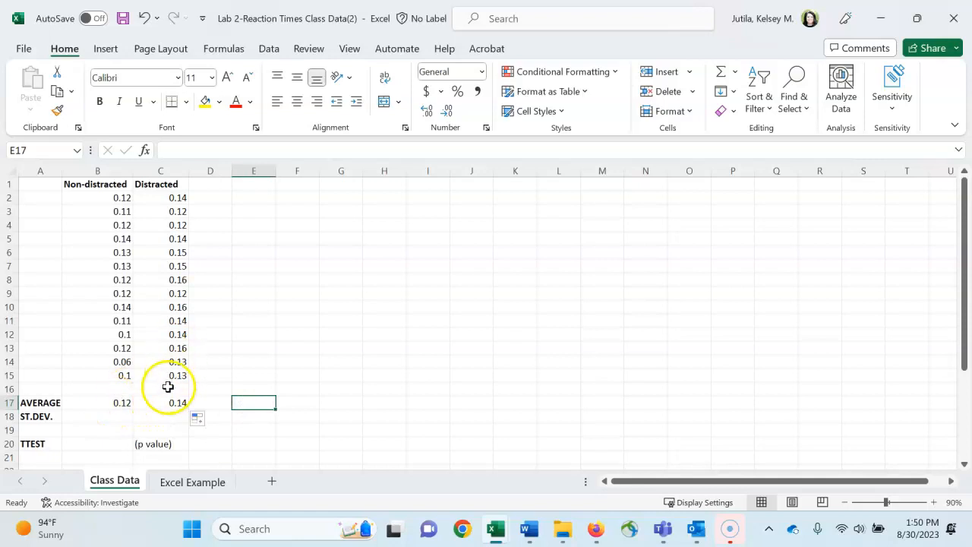
Step: Calculate the standard deviation of the non-distracted times B2:B15 in cell B18 with the STDEV function
click(116, 421)
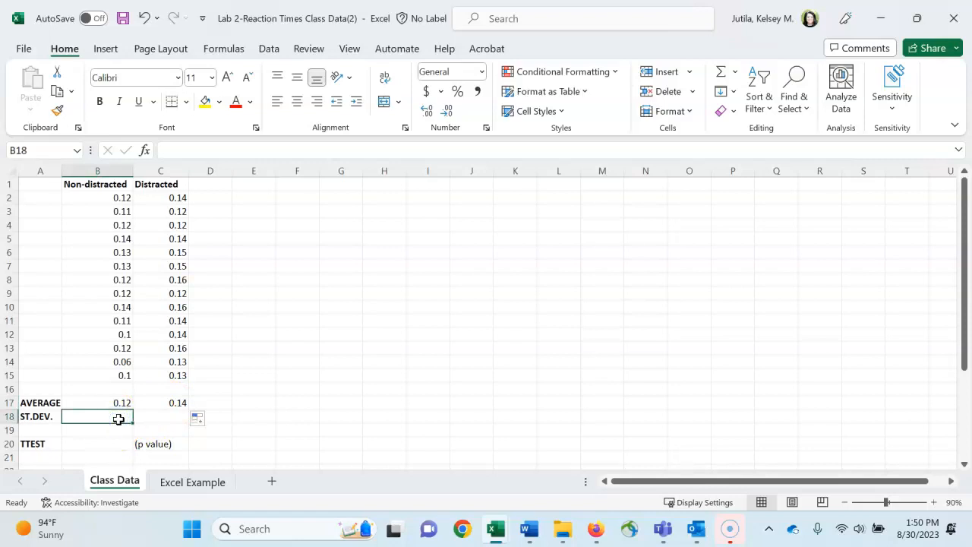
text(=st)
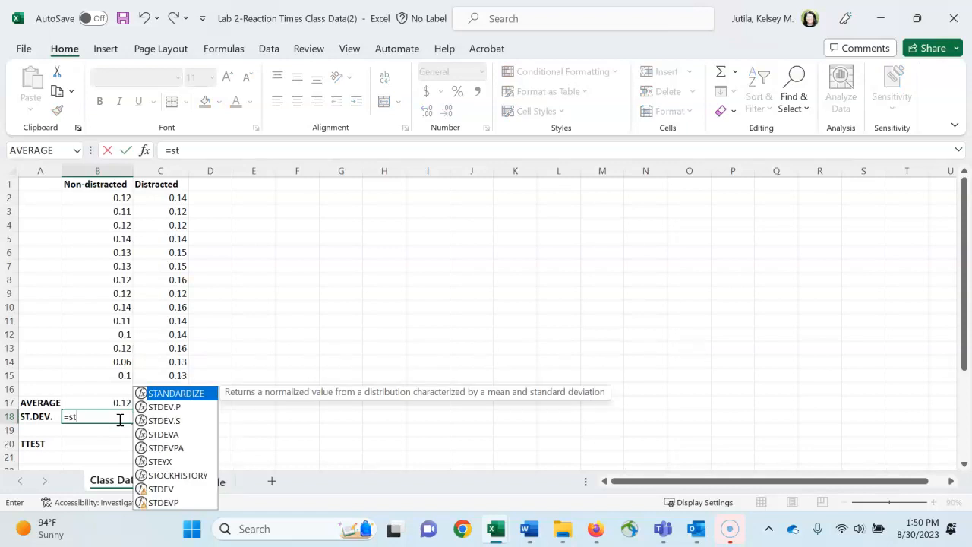
text(de)
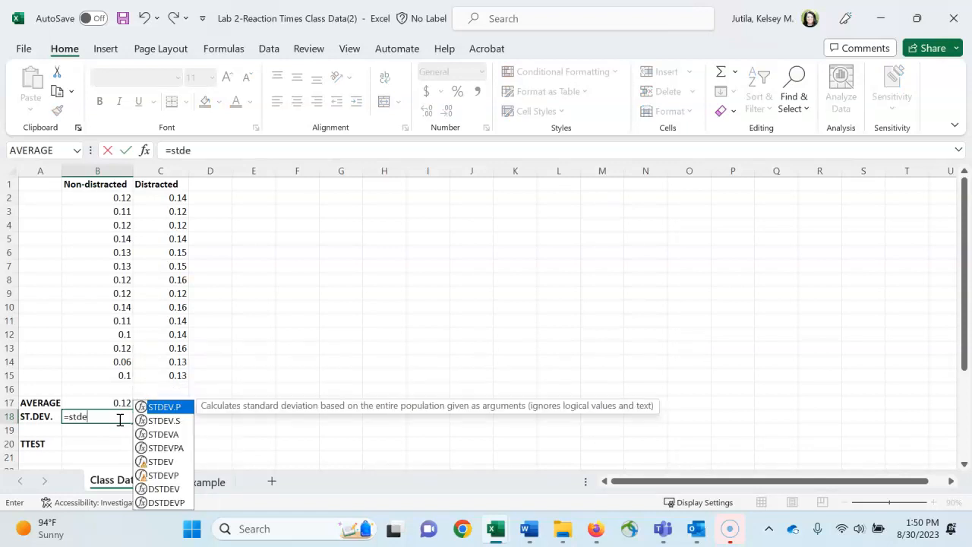
double_click(160, 462)
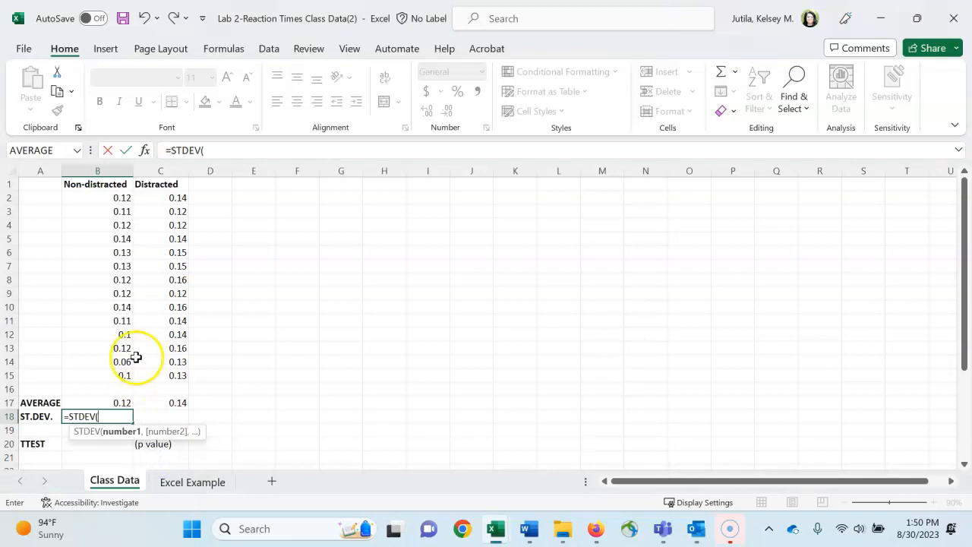
drag(121, 199, 124, 371)
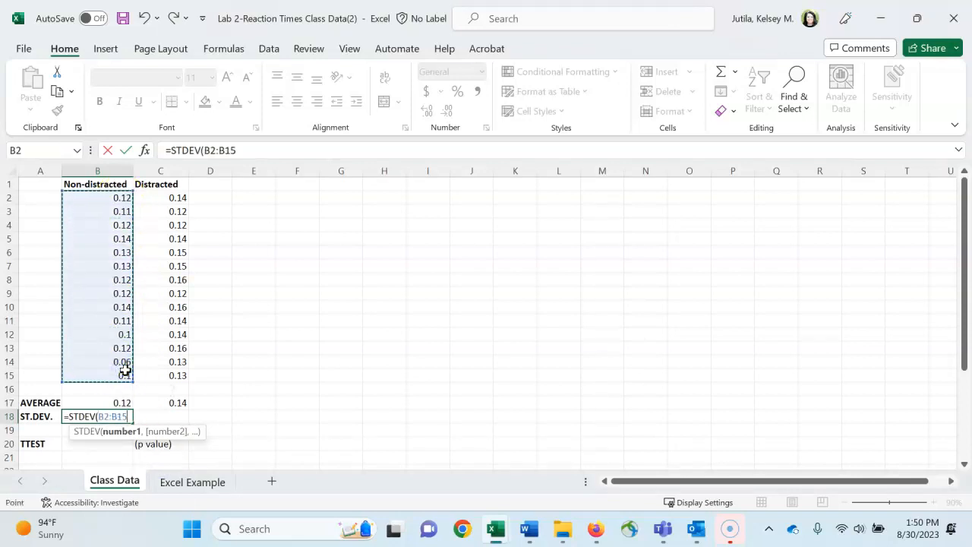
key(Return)
Step: Fill the standard deviation formula from B18 across to C18 for the distracted times
click(98, 417)
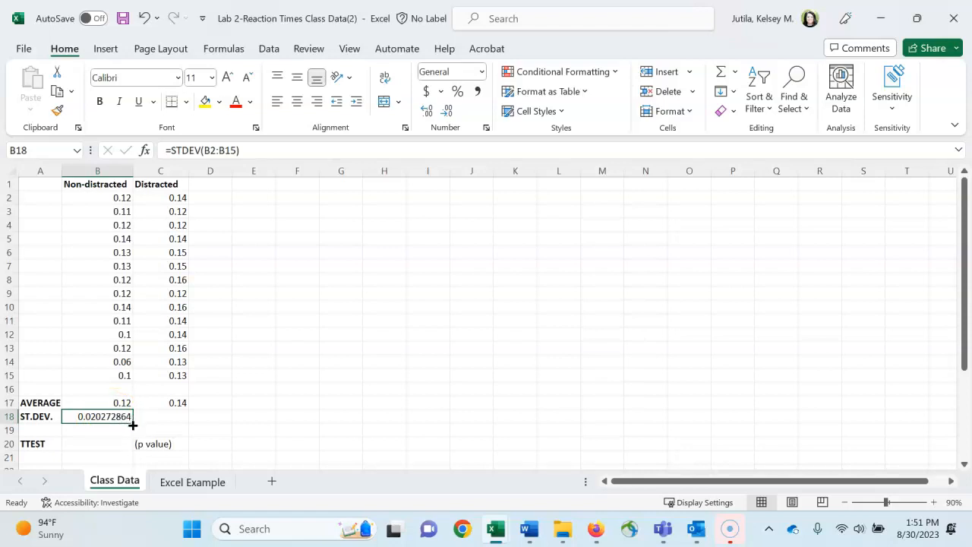
drag(134, 425, 174, 420)
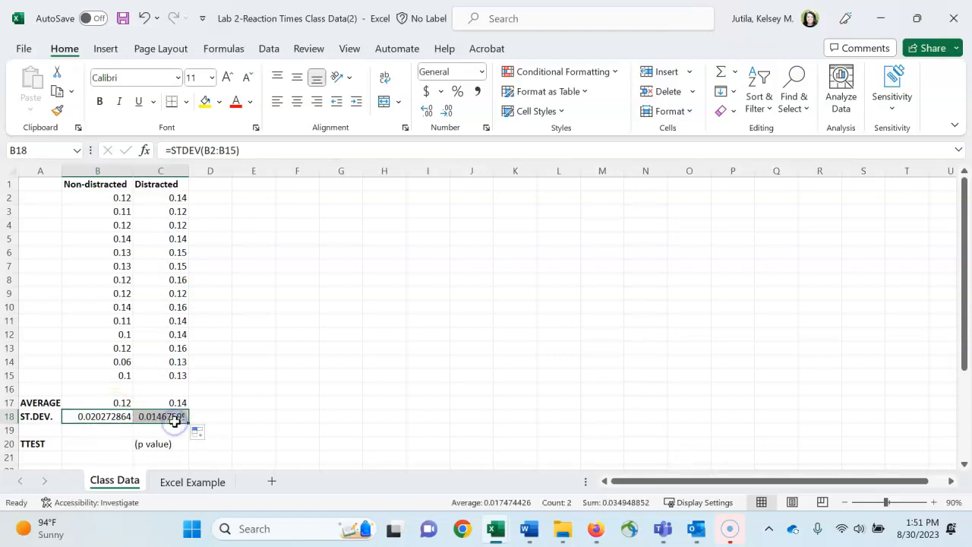
click(239, 421)
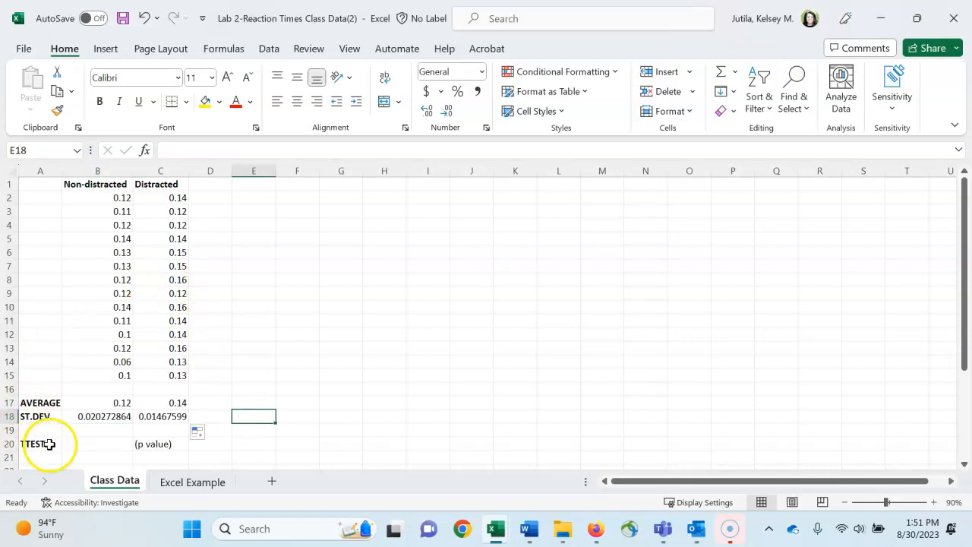
Step: Calculate the p value in B20 with a one-tailed, paired TTEST comparing B2:B15 with C2:C15
click(82, 443)
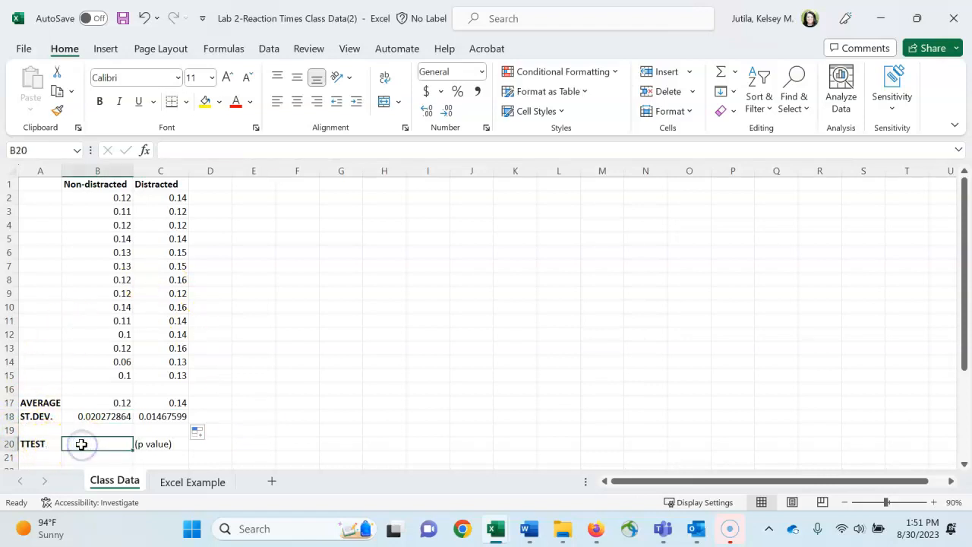
text(=)
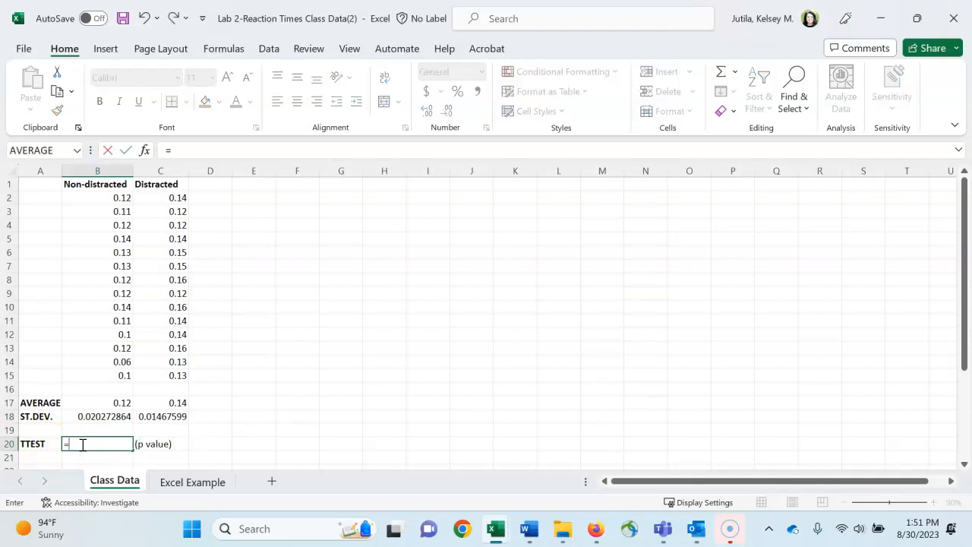
text(t)
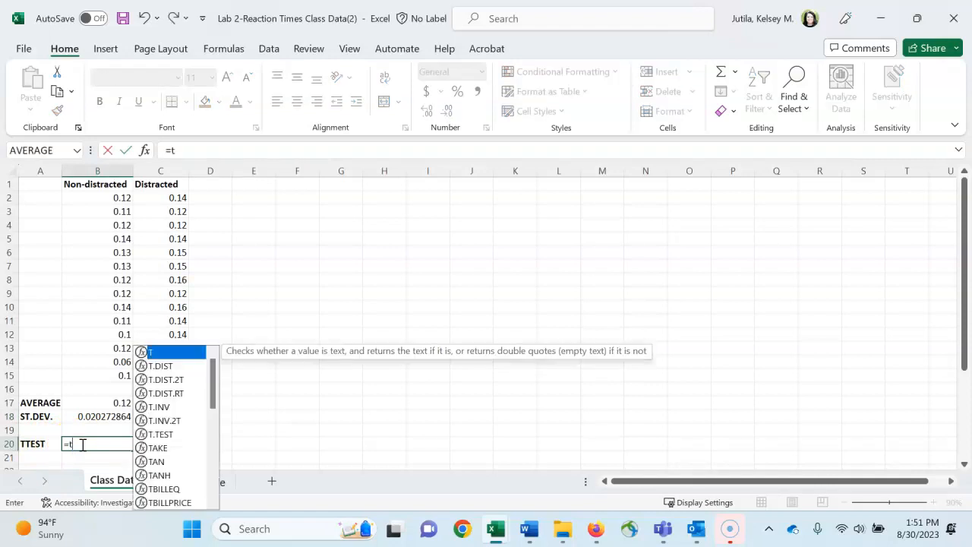
text(tes)
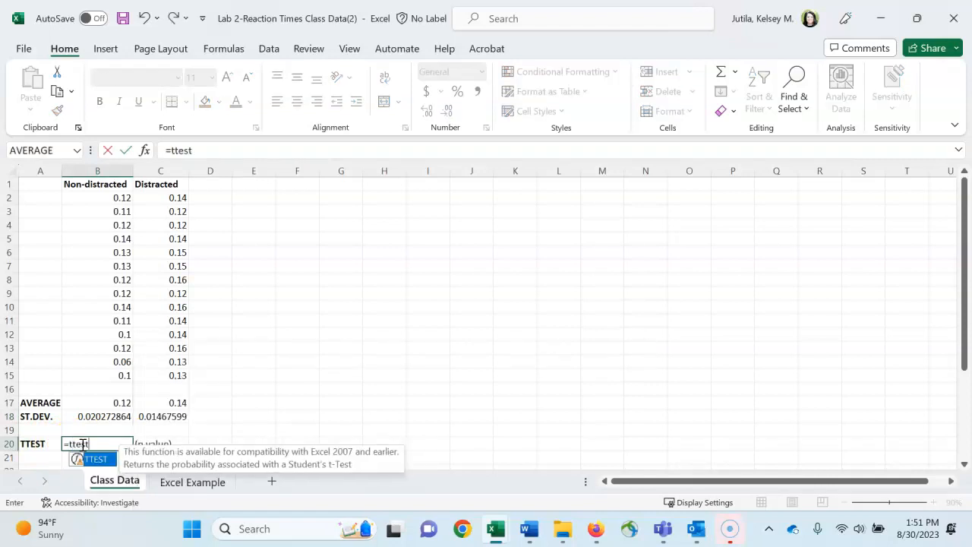
text(t)
double_click(96, 459)
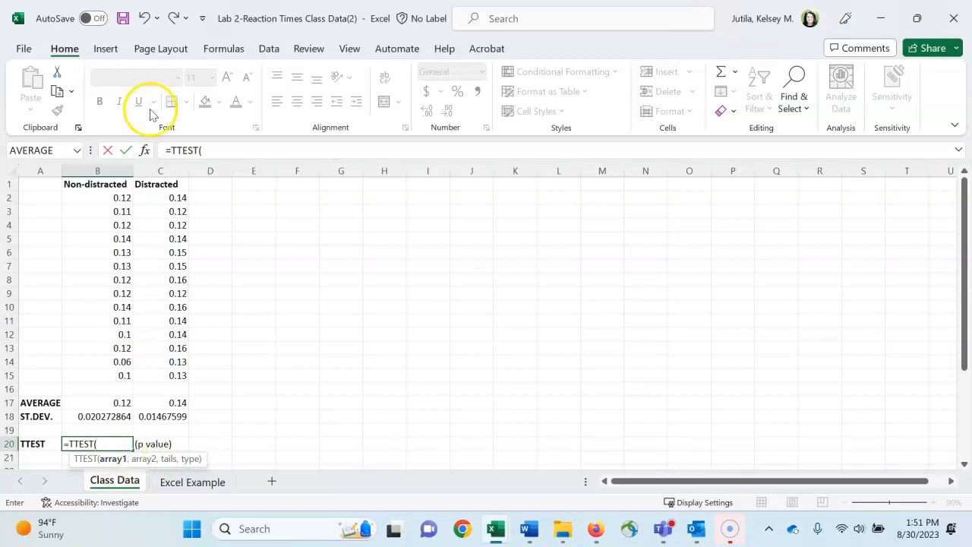
drag(109, 199, 109, 374)
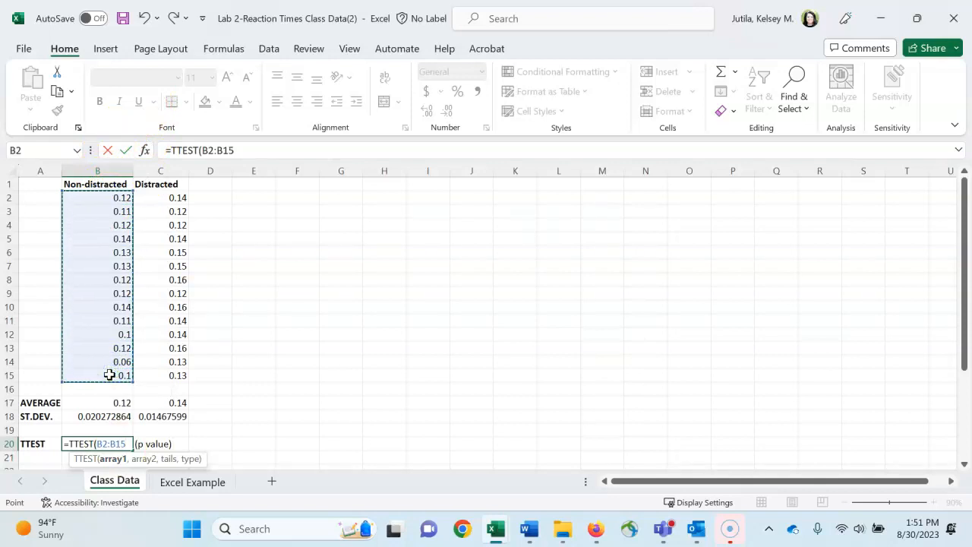
text(,)
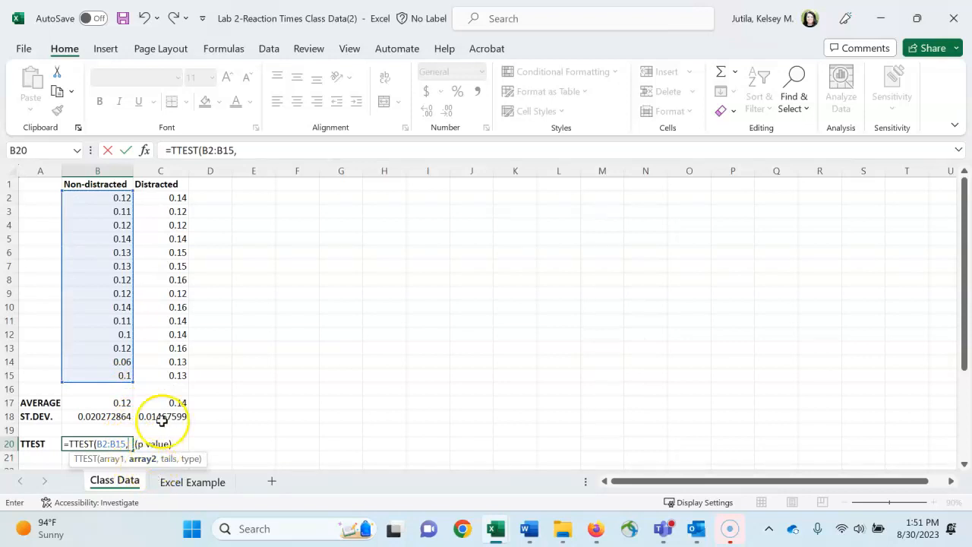
drag(177, 197, 172, 377)
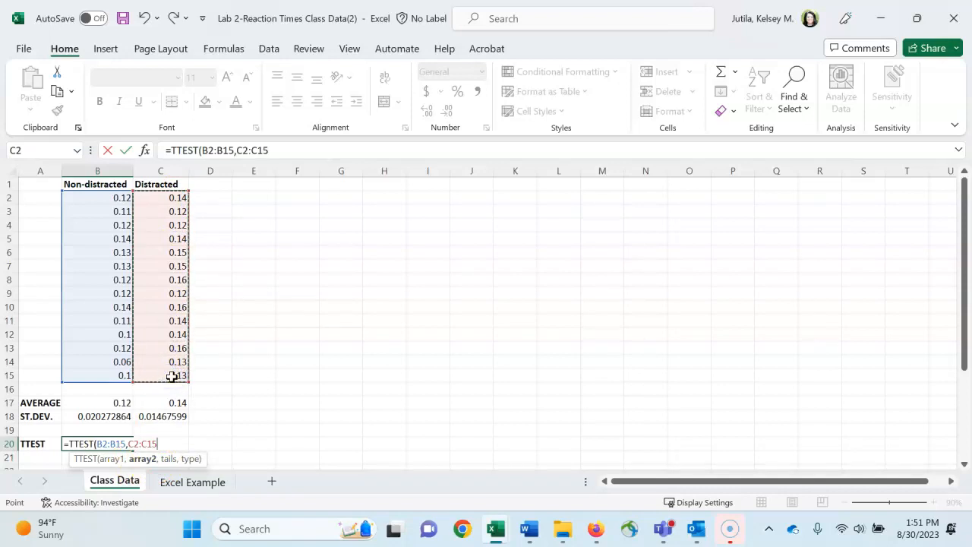
text(,1)
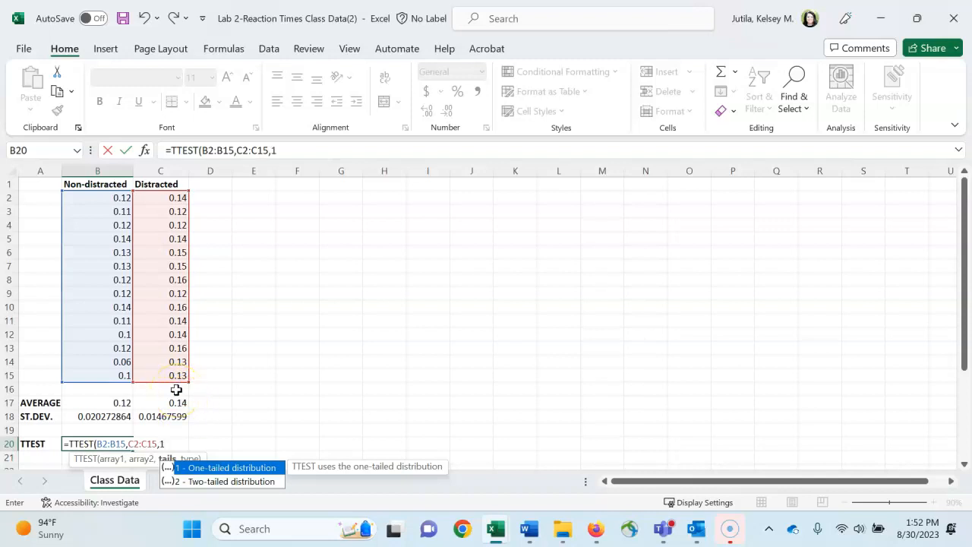
text(,1)
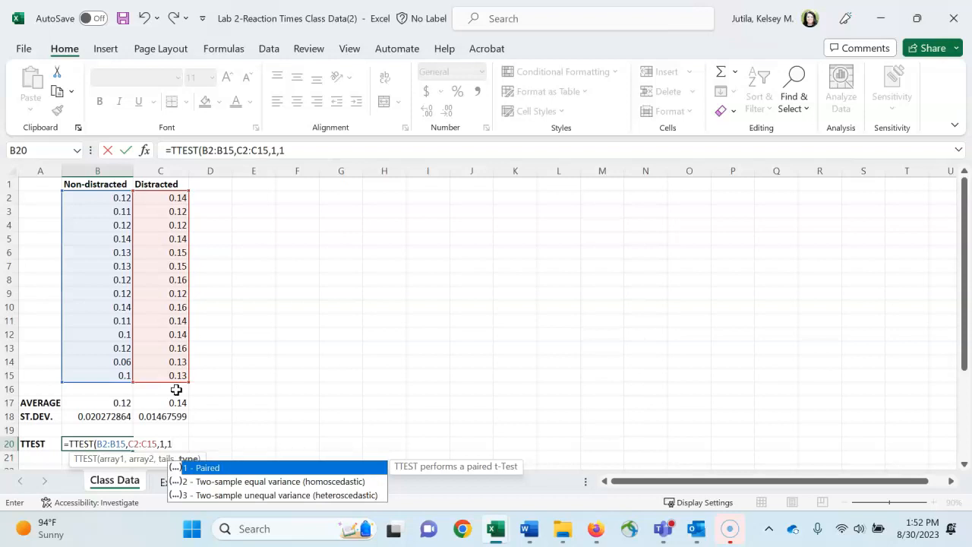
key(Return)
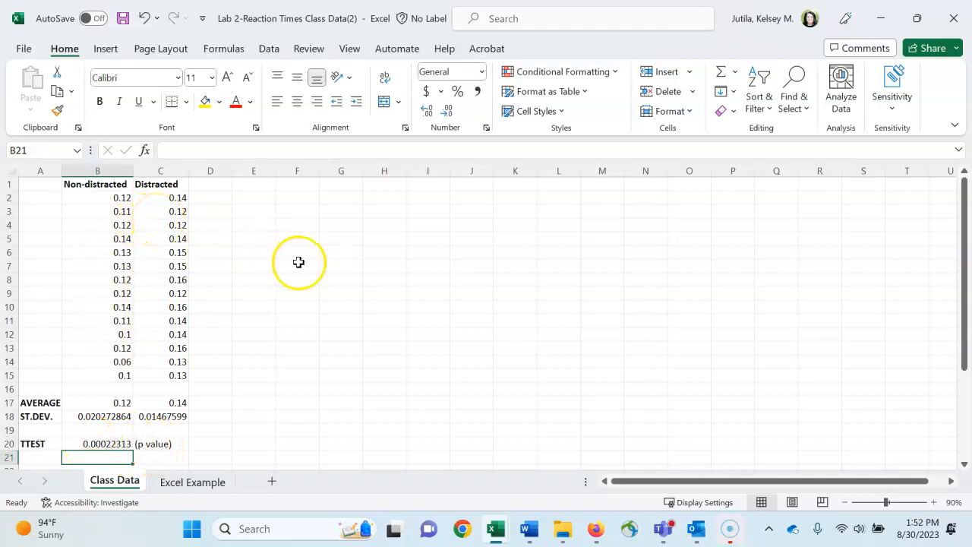
Step: Insert an empty 2-D clustered column chart in the Class Data sheet, starting from a blank cell
click(265, 237)
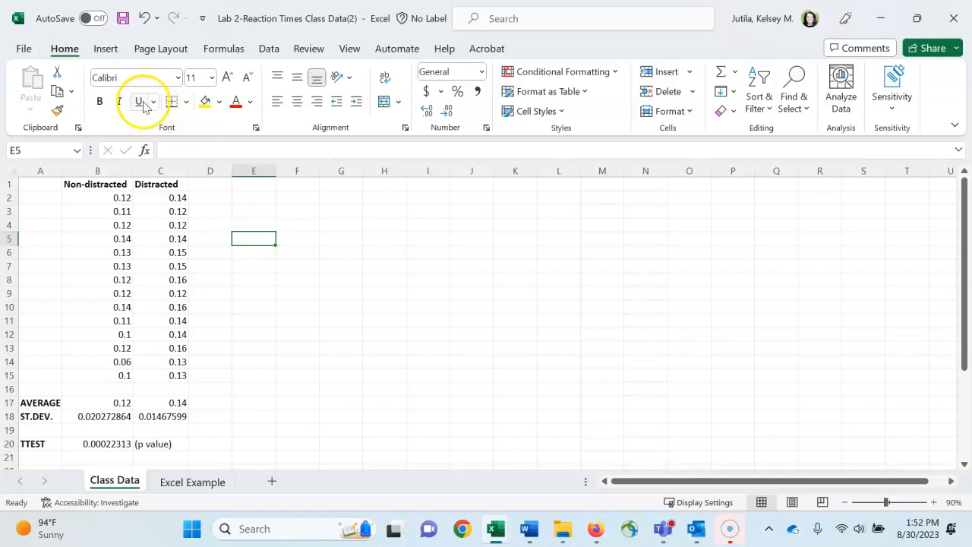
click(108, 50)
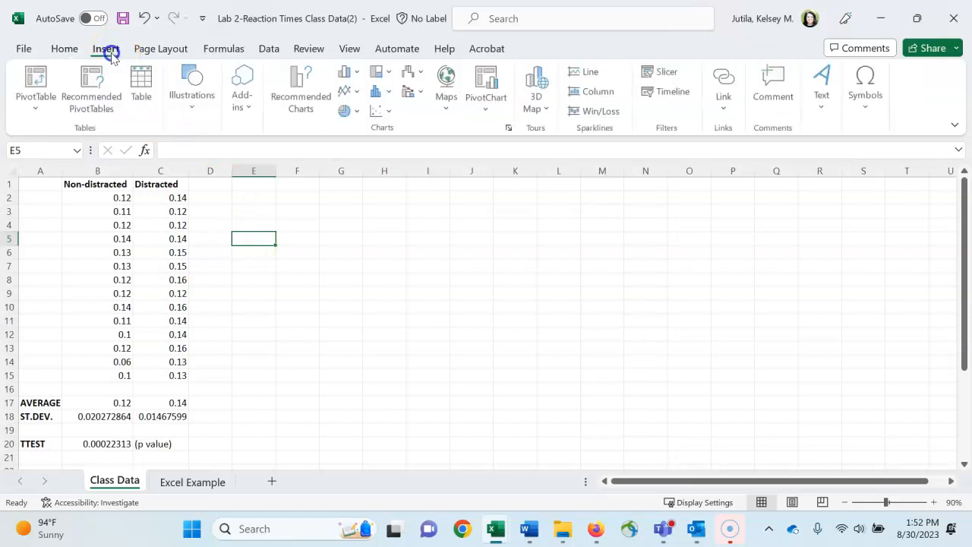
click(352, 73)
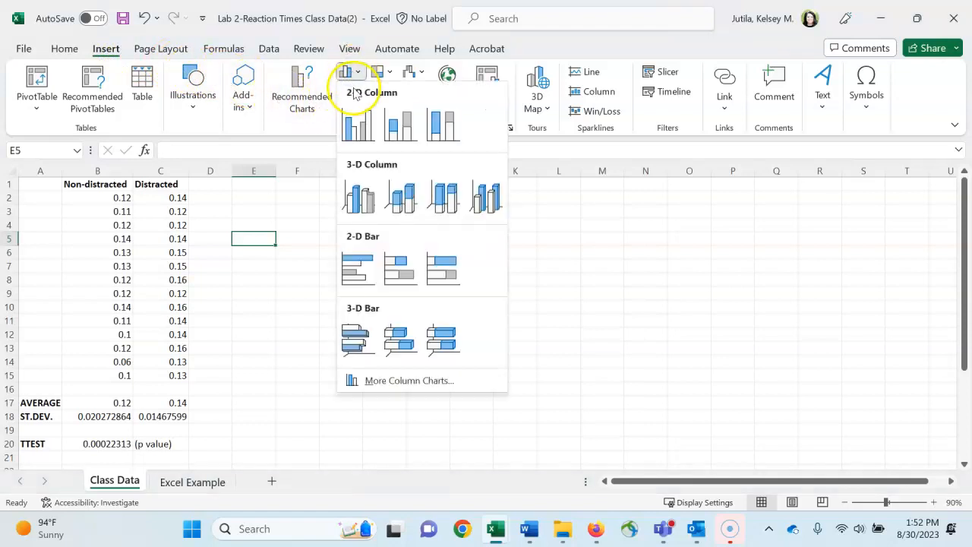
click(370, 129)
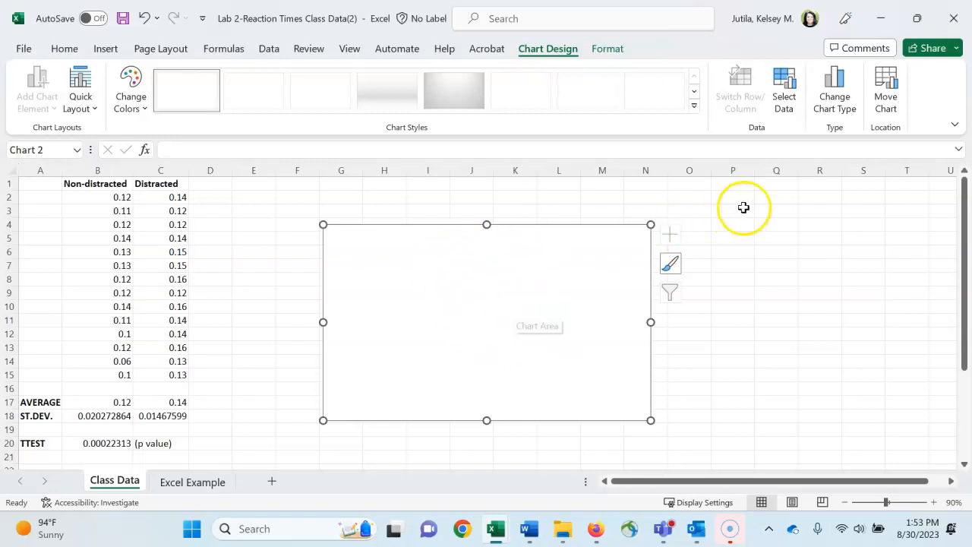
Step: Set the chart's data range to the averages in B17:C17
click(790, 105)
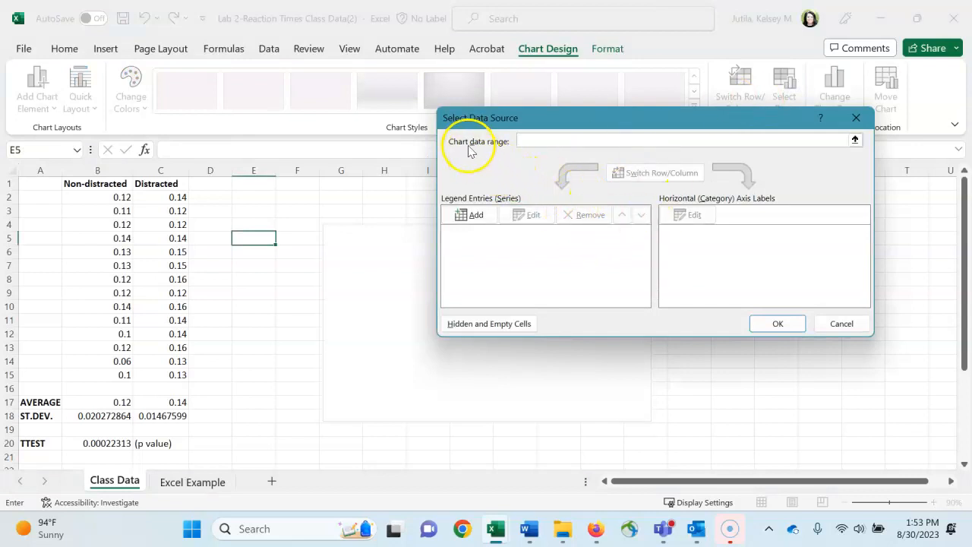
click(536, 138)
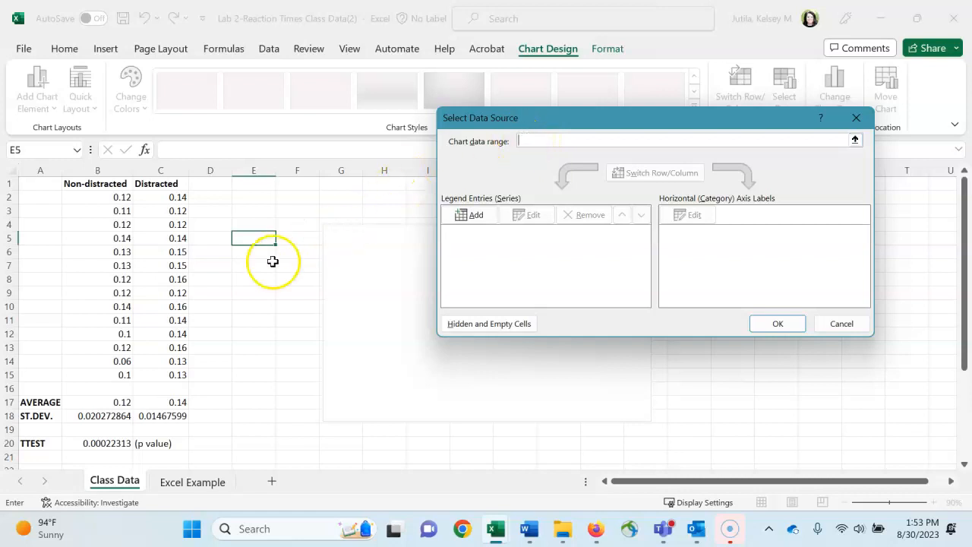
drag(114, 402, 137, 402)
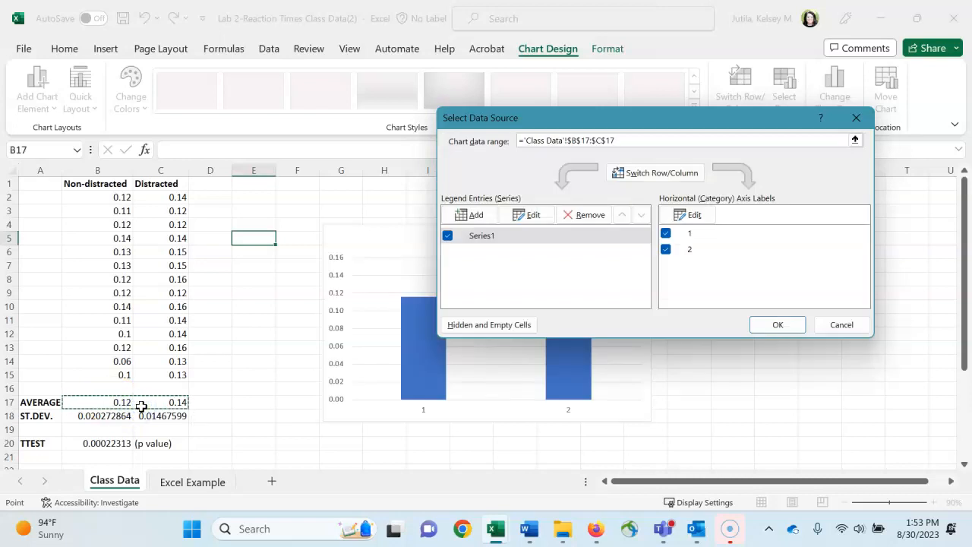
drag(660, 114, 548, 44)
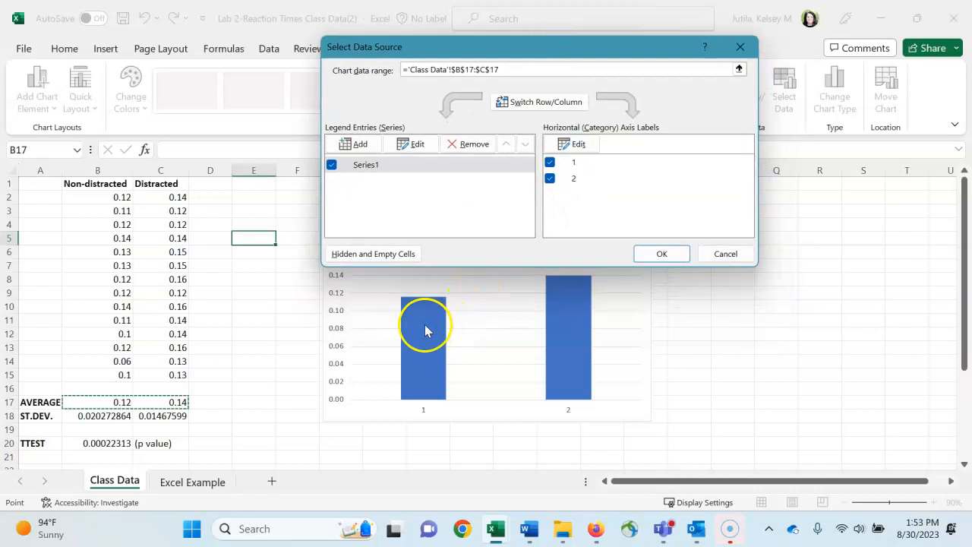
mouse_move(575, 336)
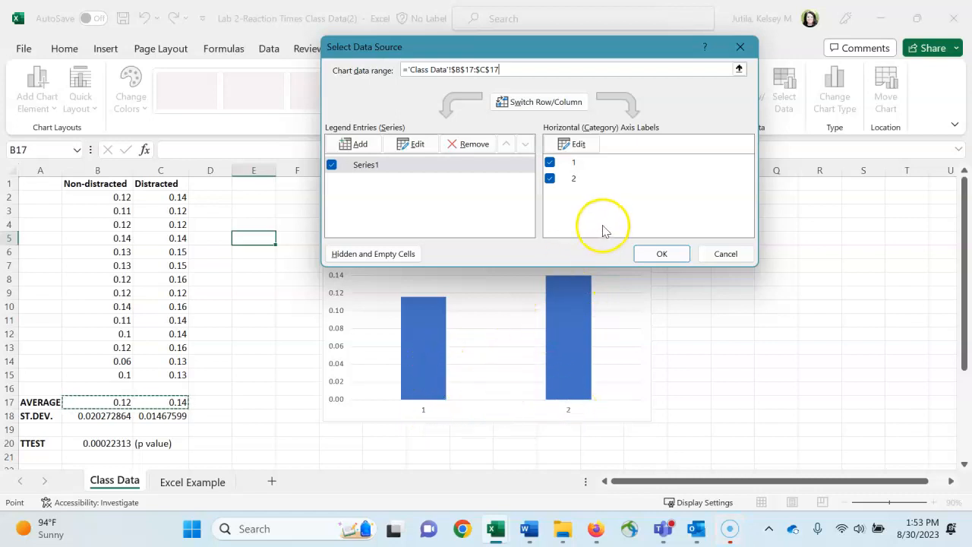
Step: Use the headings in B1:C1 as the chart's horizontal category labels and apply the data source
click(582, 145)
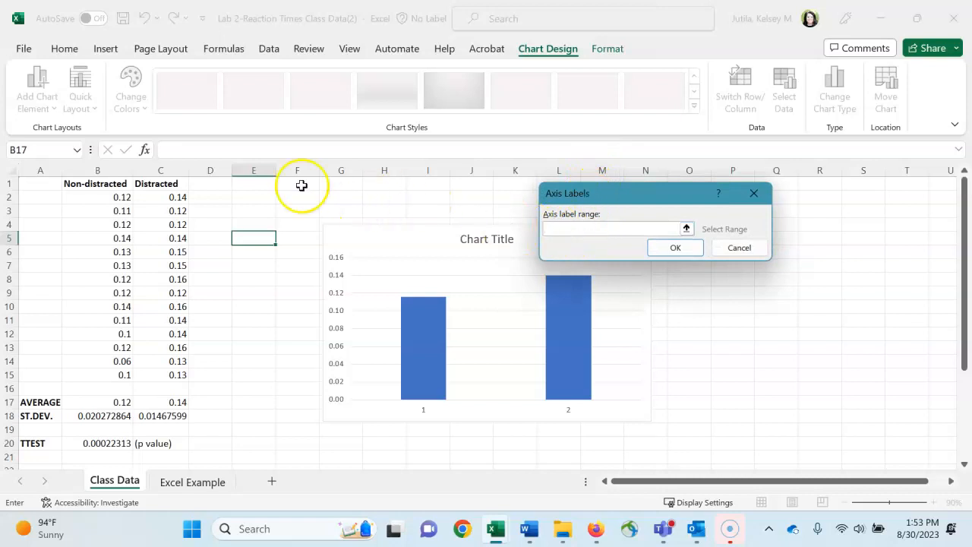
click(119, 184)
drag(120, 184, 136, 185)
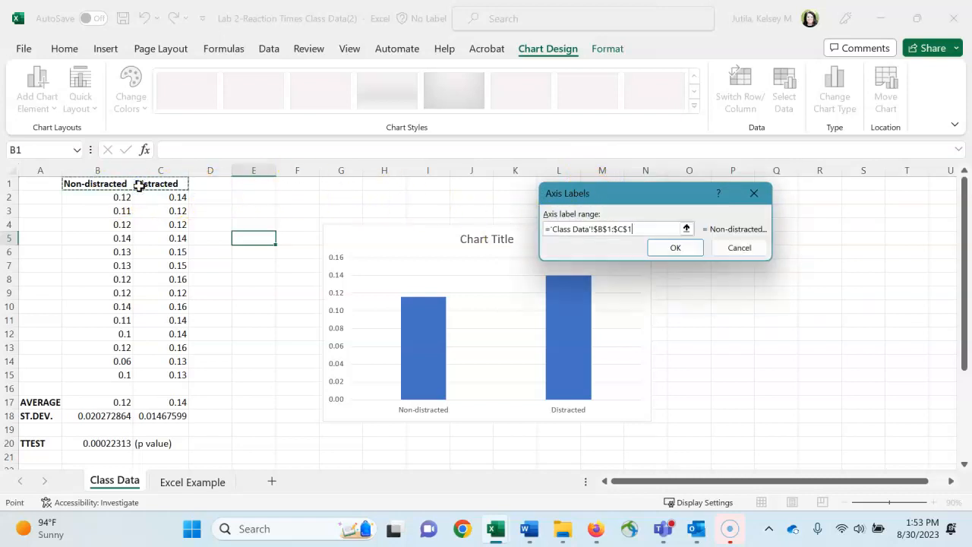
key(Return)
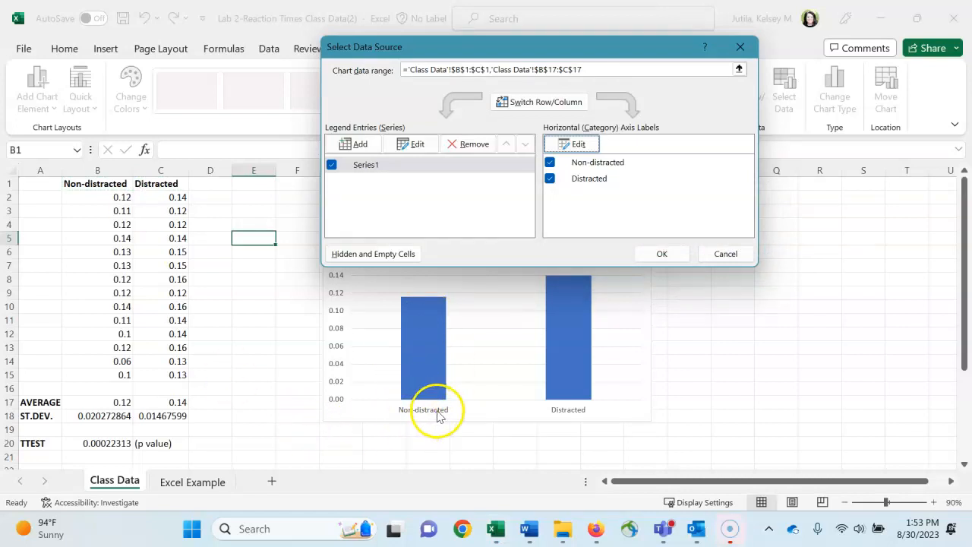
click(660, 257)
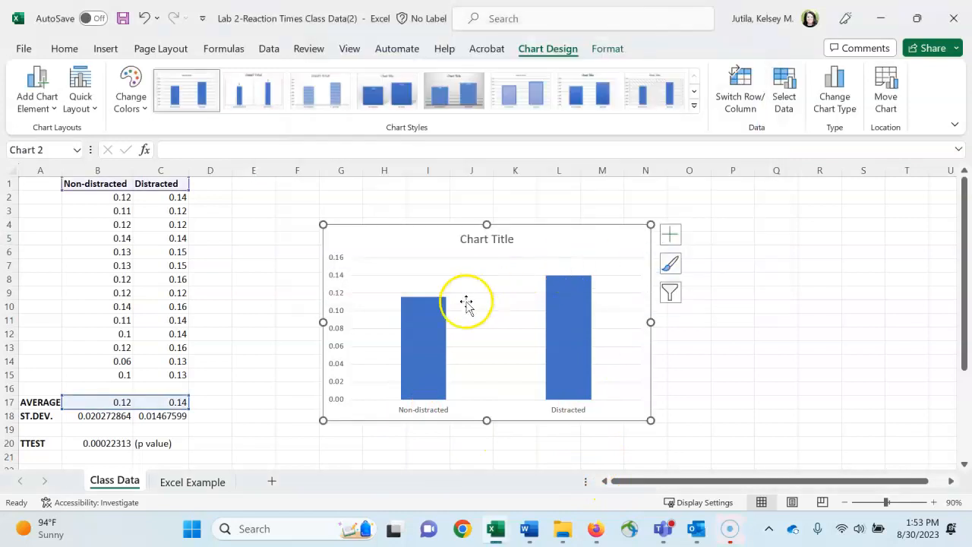
Step: Add Standard Deviation error bars to the columns of the averages chart
click(434, 330)
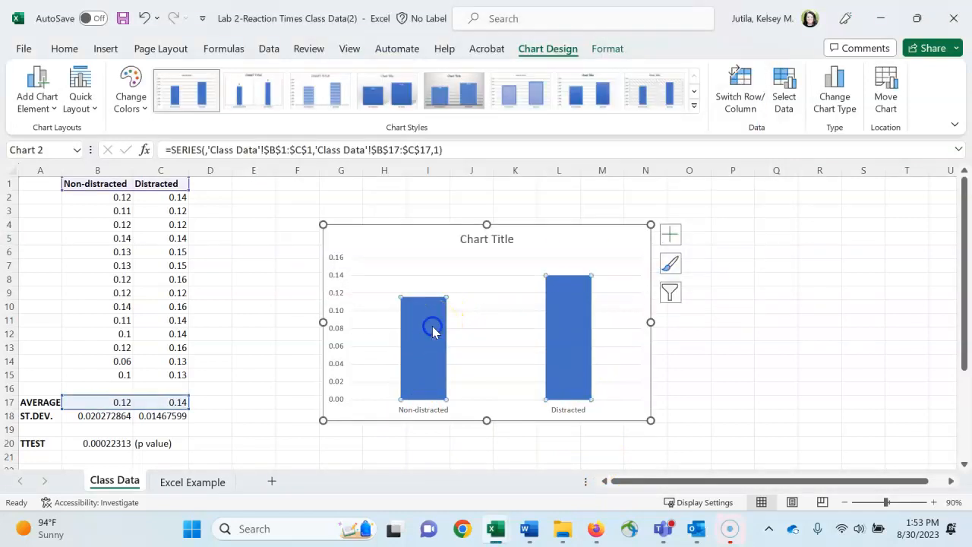
click(443, 250)
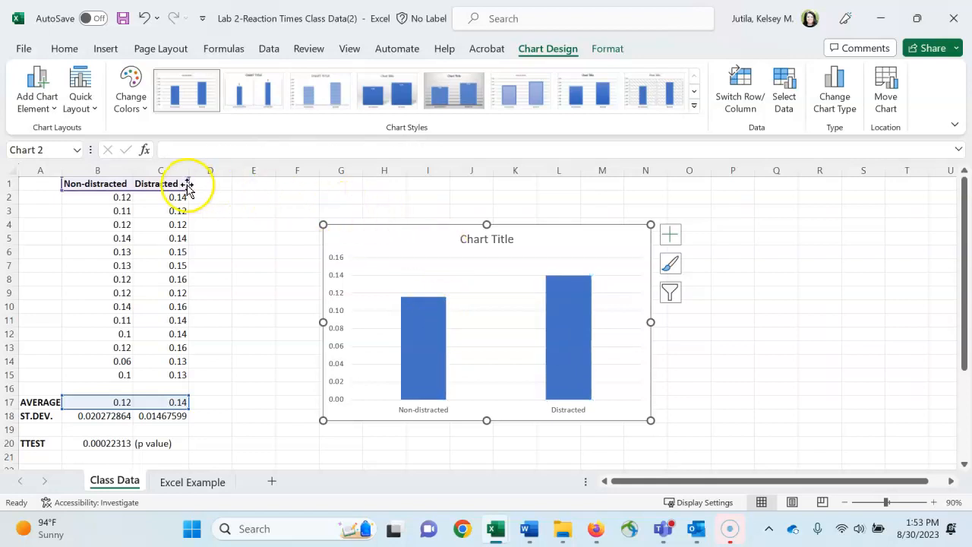
click(48, 102)
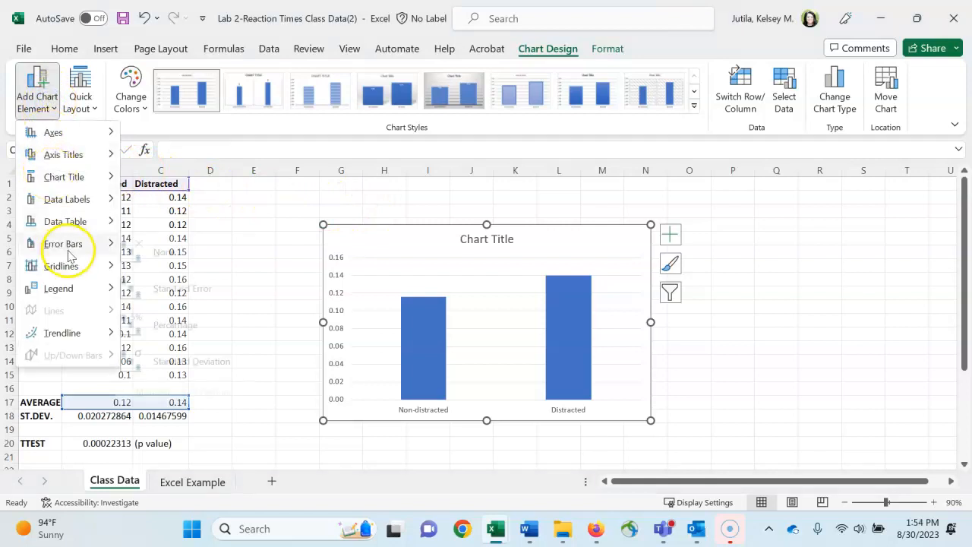
mouse_move(69, 247)
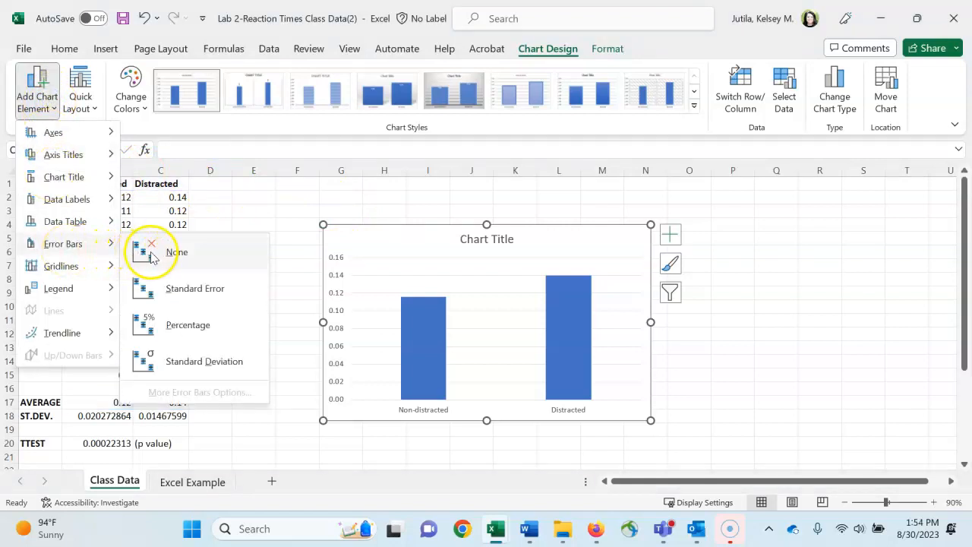
click(173, 363)
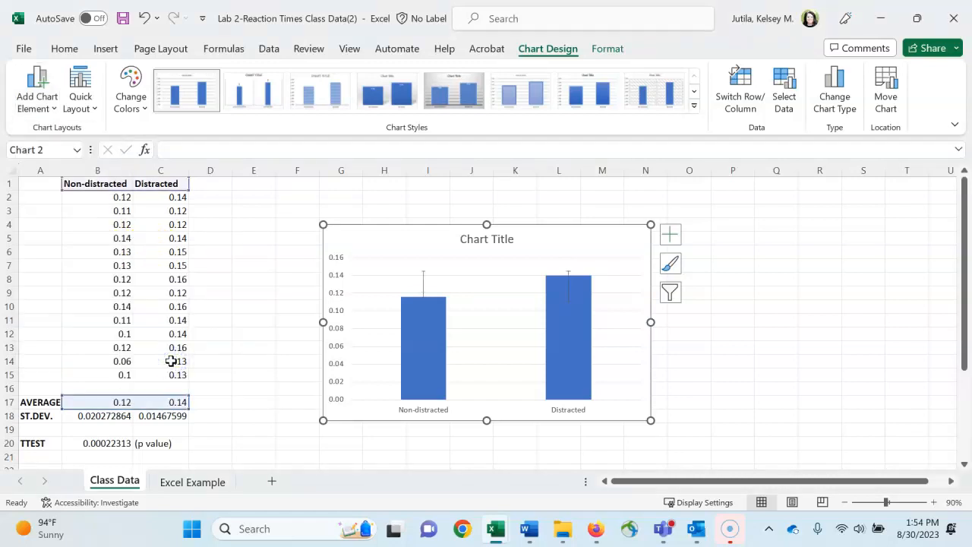
Step: Change the error bars to custom amounts, using the standard deviations in B18:C18 for both the positive and negative error values
double_click(423, 281)
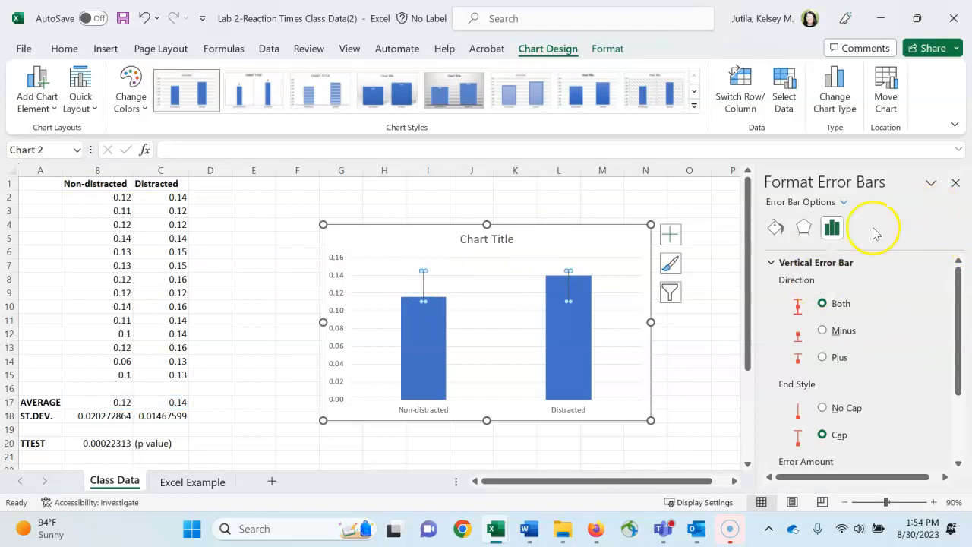
drag(959, 273, 958, 361)
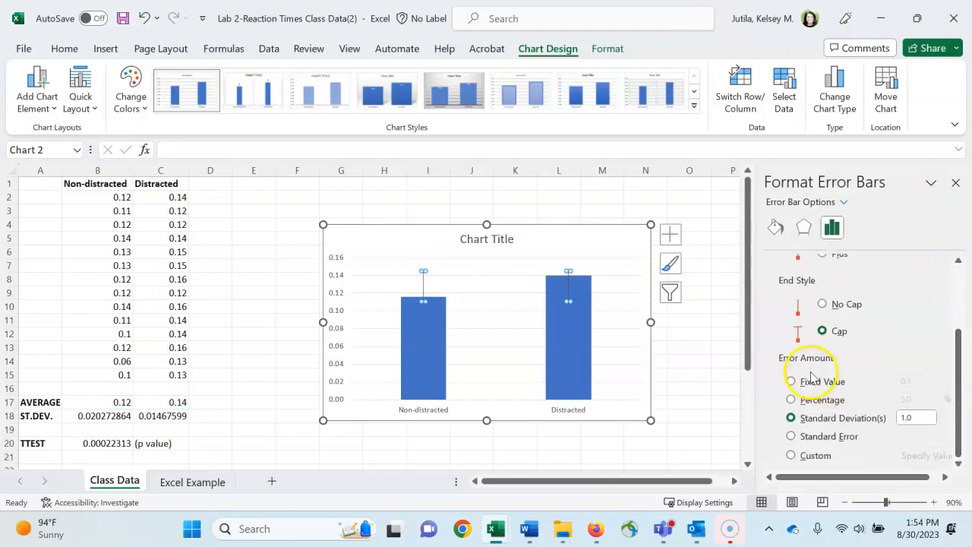
click(793, 458)
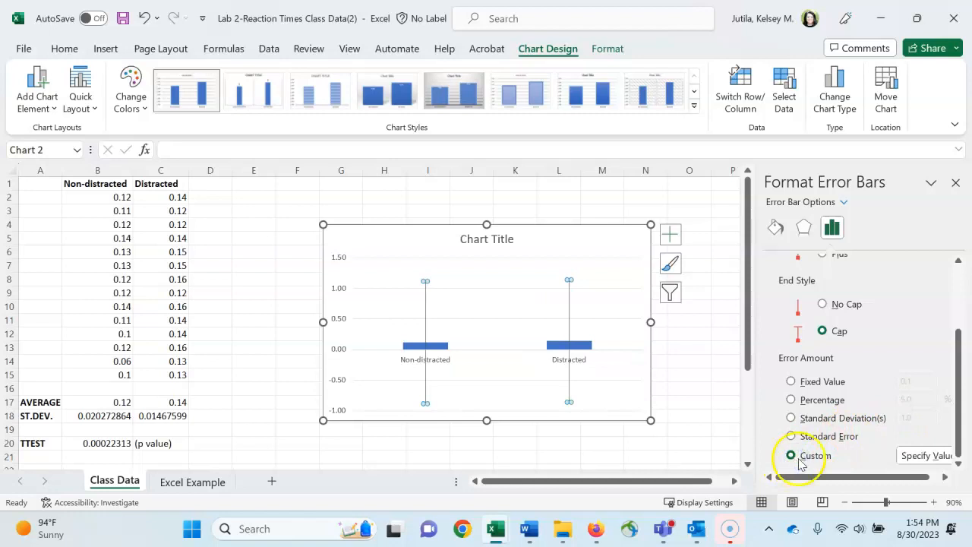
click(921, 456)
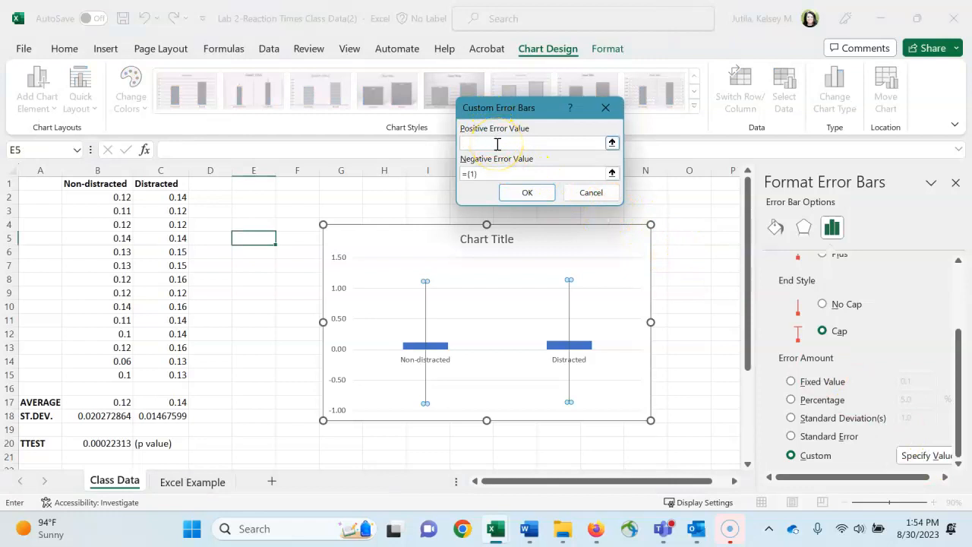
drag(99, 416, 141, 420)
drag(484, 173, 464, 177)
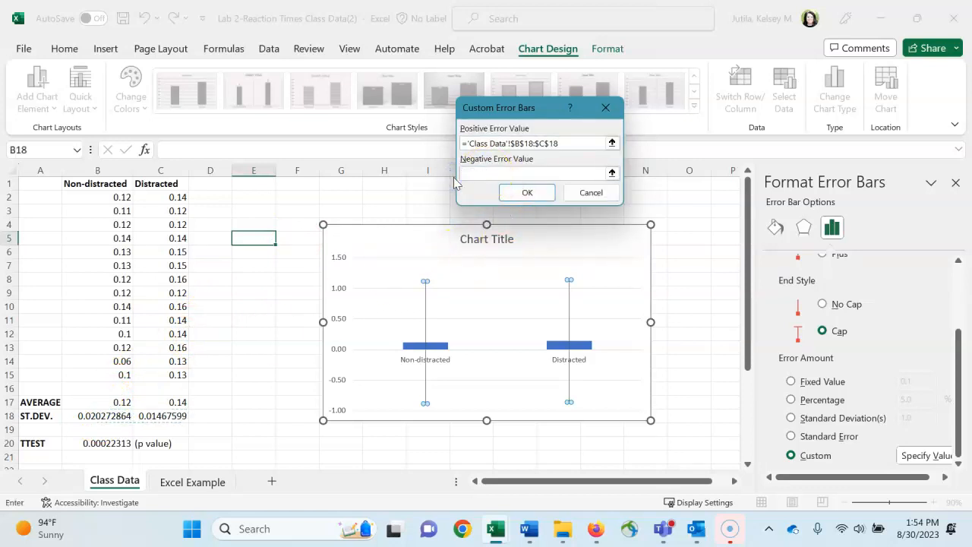
click(108, 417)
drag(109, 419, 134, 414)
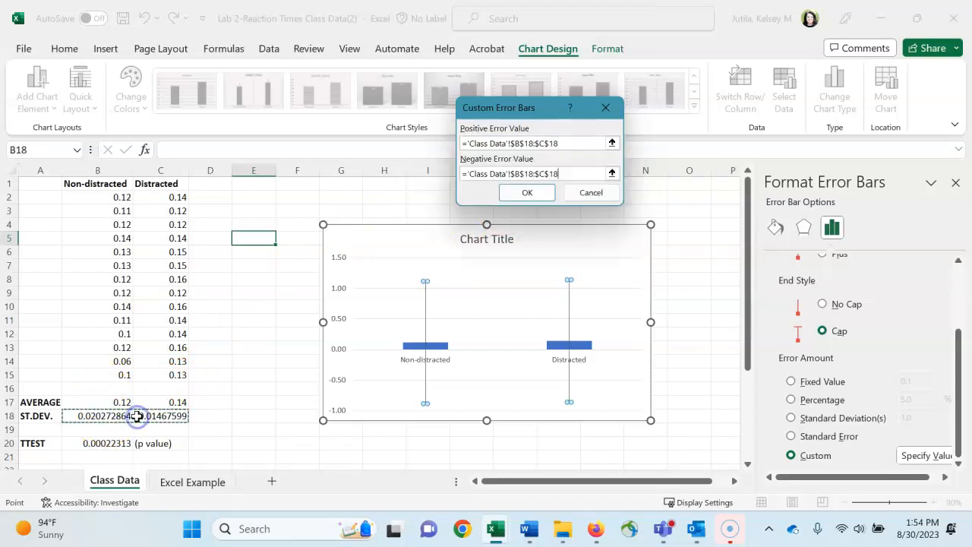
click(547, 193)
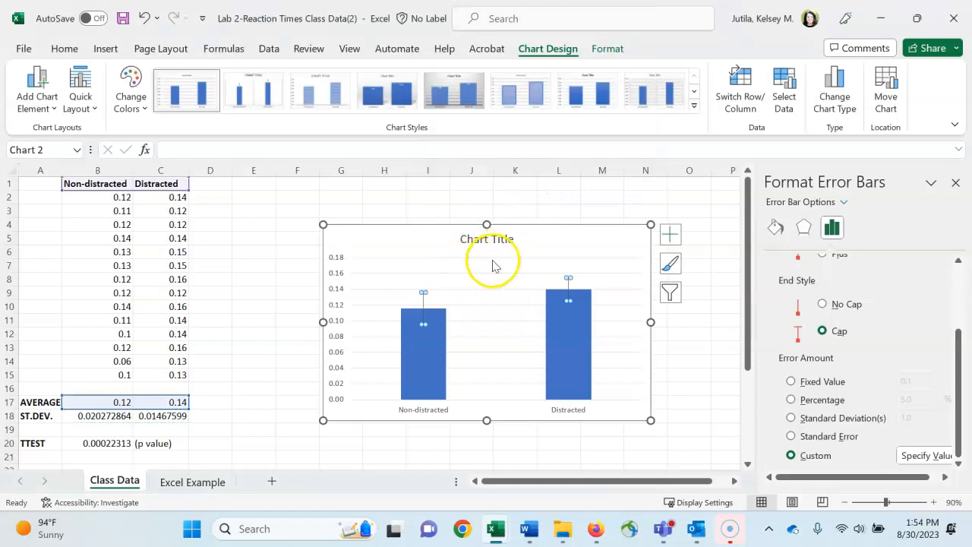
click(546, 250)
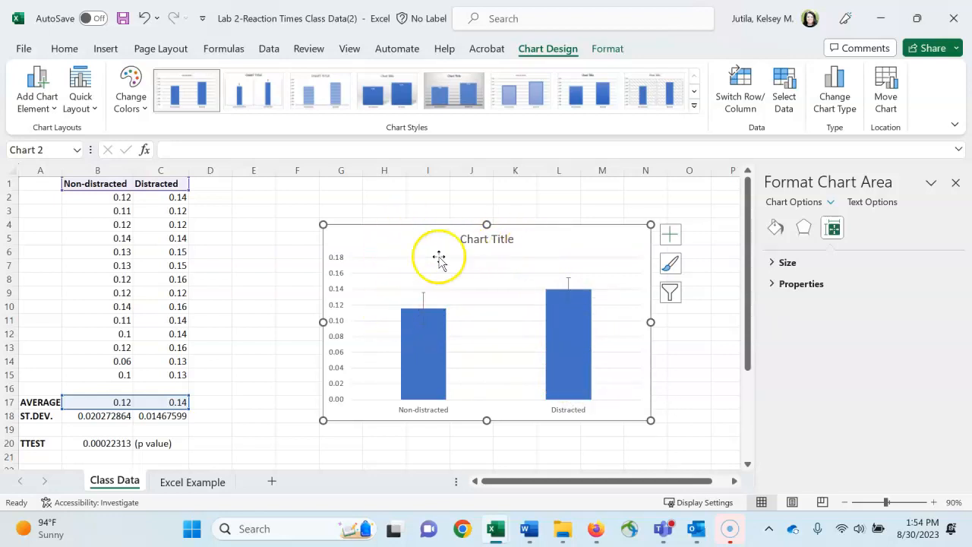
Step: Add a primary vertical axis title to the chart reading "Time (seconds)"
click(47, 100)
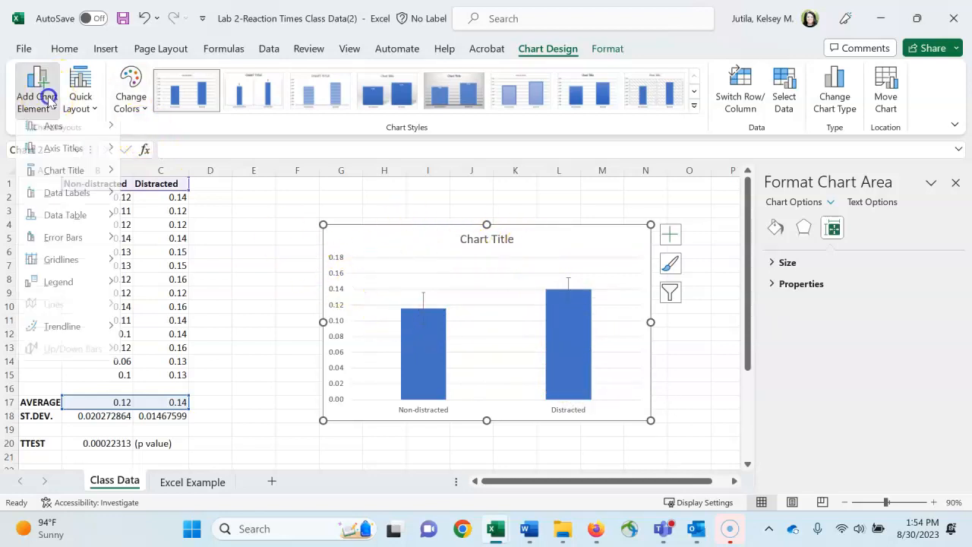
mouse_move(61, 155)
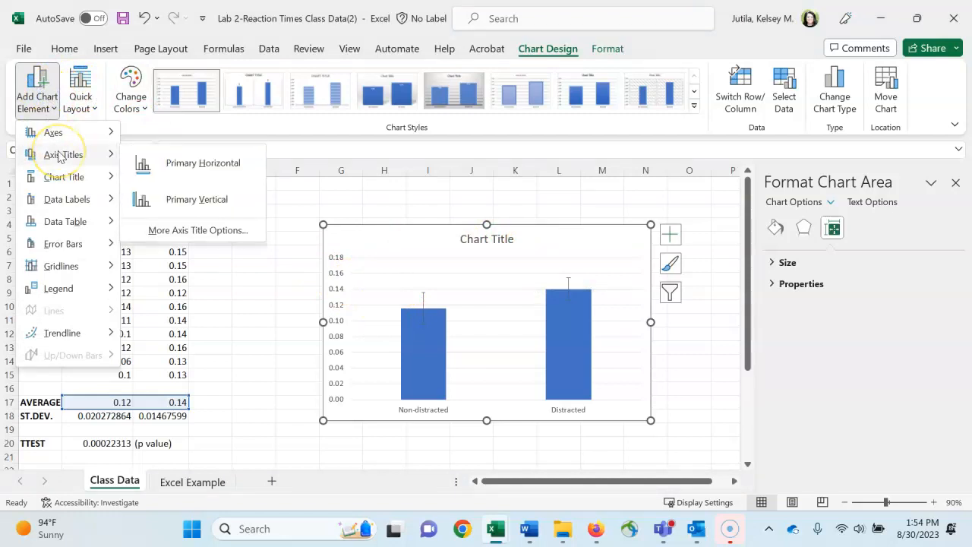
click(199, 215)
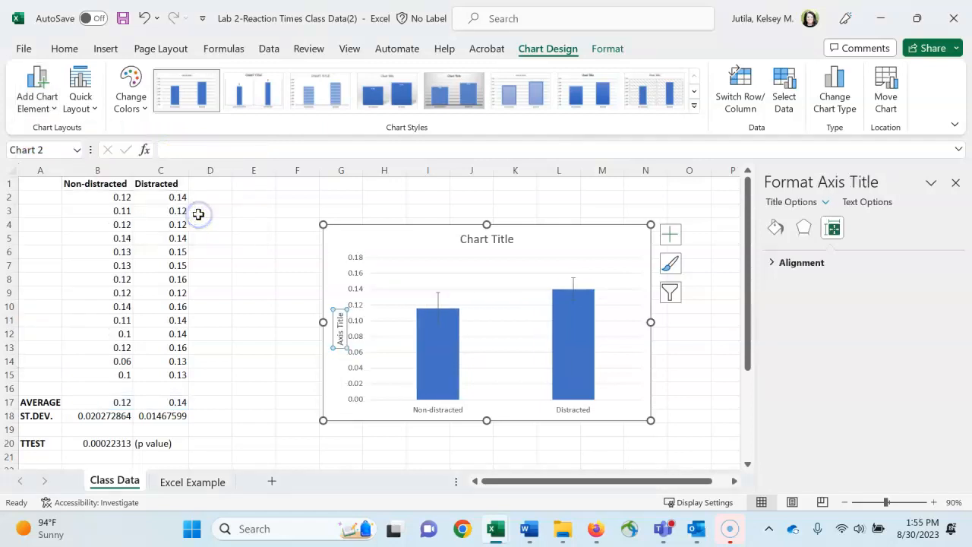
triple_click(339, 334)
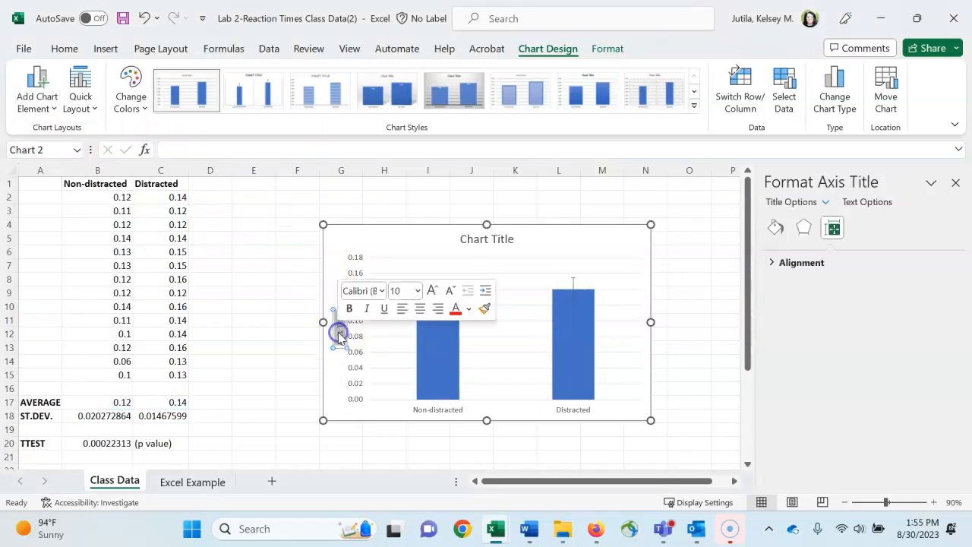
key(BackSpace)
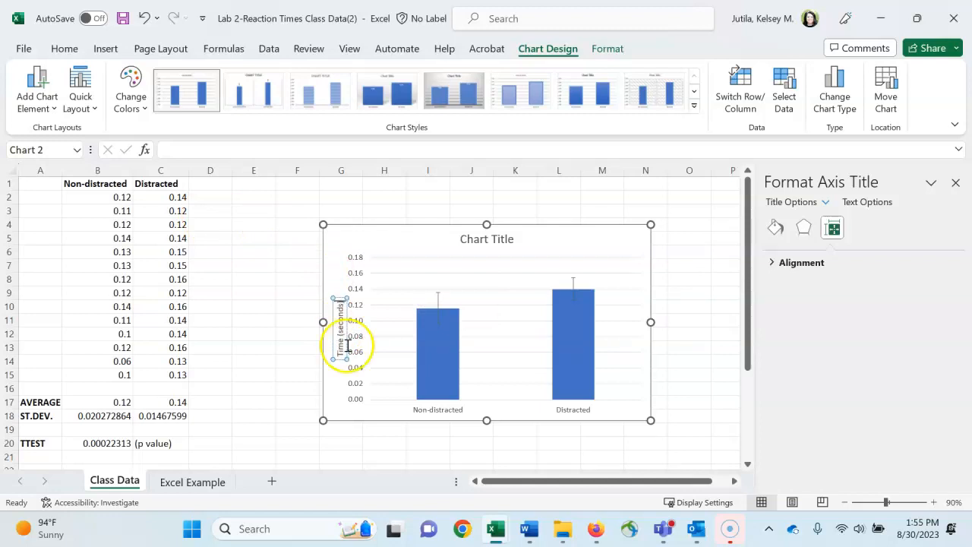
click(373, 445)
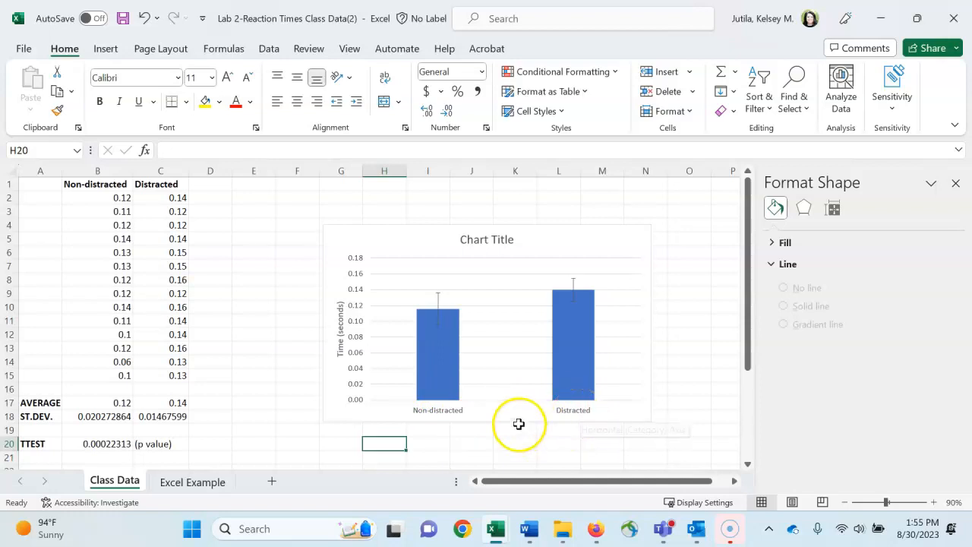
Step: Change the chart title to "Non-distracted v. distracted reaction times" and deselect the chart
click(494, 241)
double_click(494, 241)
triple_click(494, 241)
text(Non-distracted v. distrac)
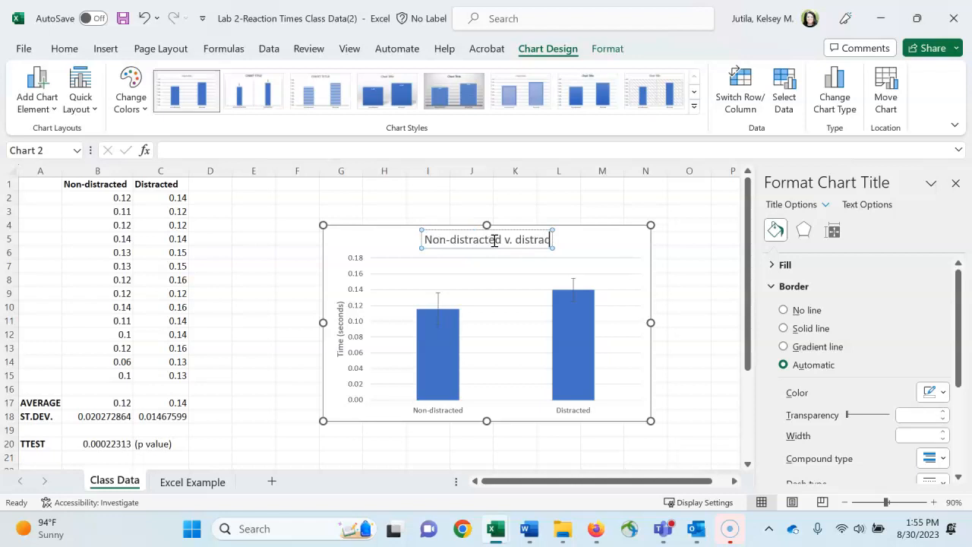
text(eaction times)
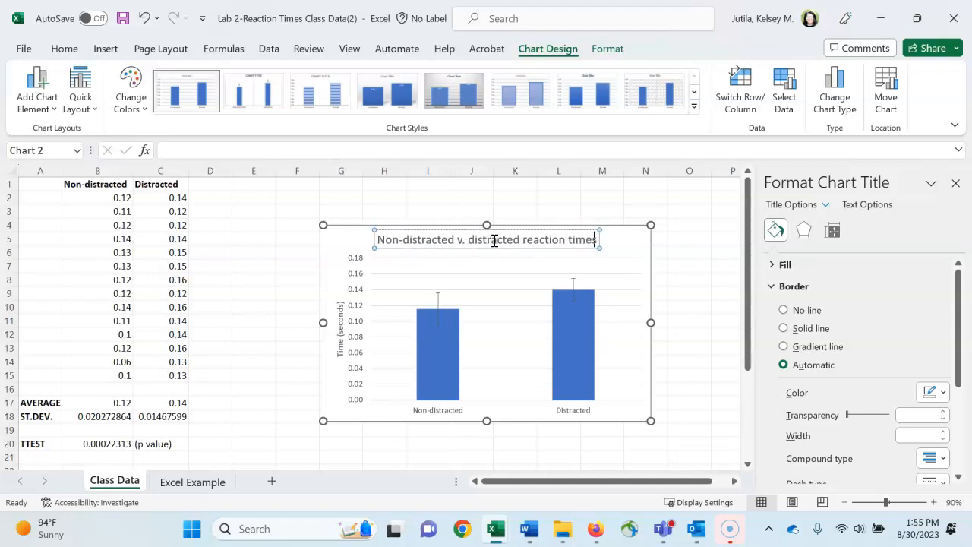
click(533, 210)
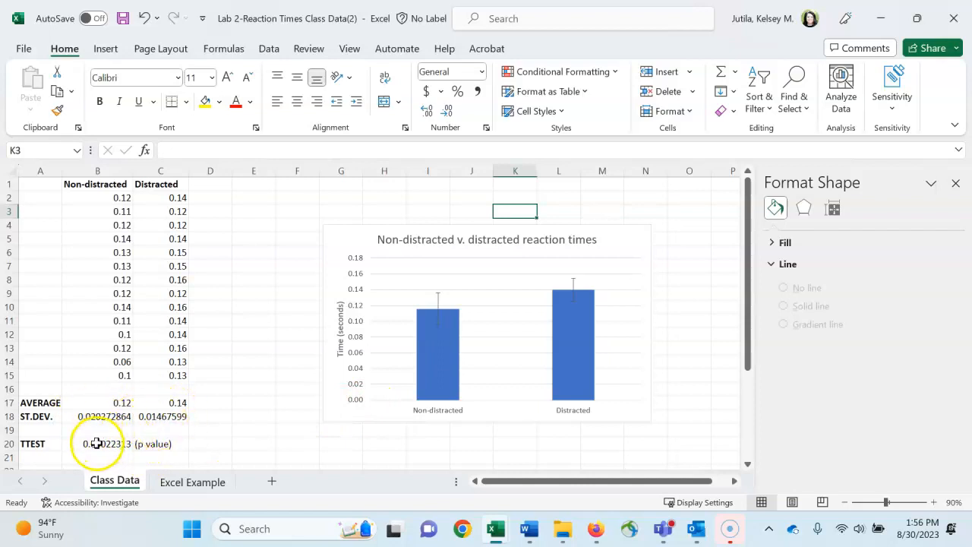
click(269, 370)
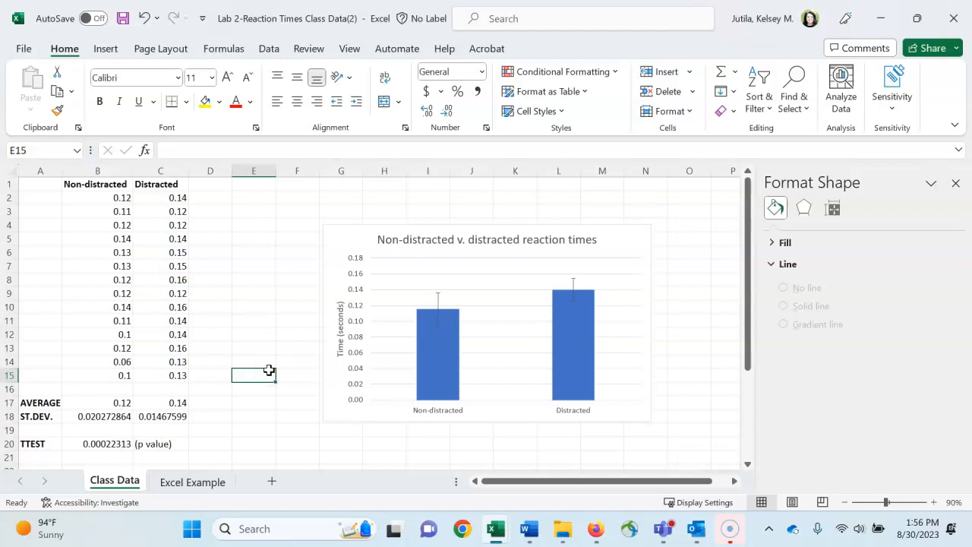